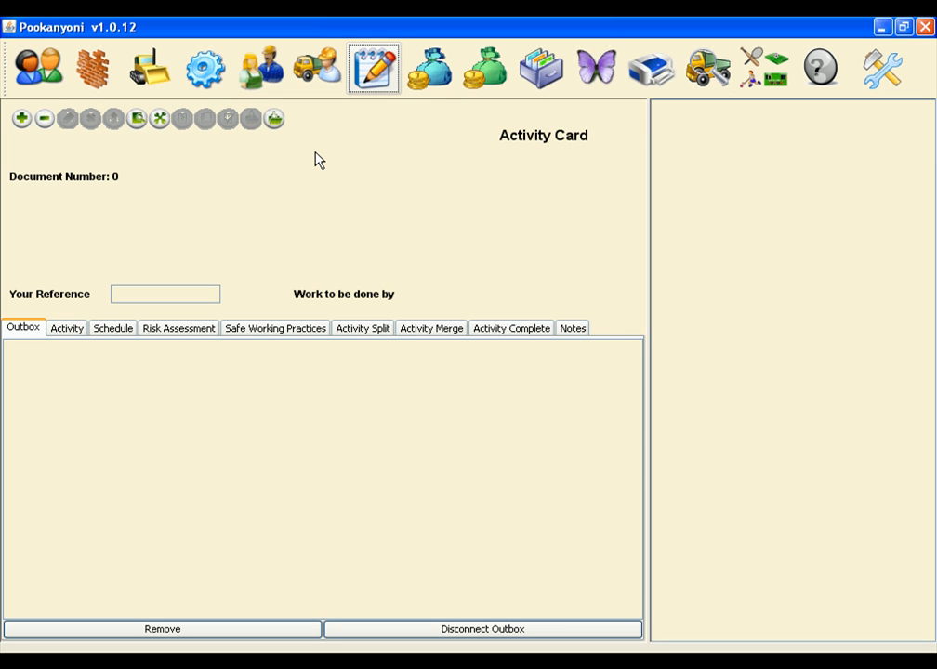
Start a new activity card for Customer B, Site 5, with Fire Extinguisher (0) as the equipment
left_click(19, 120)
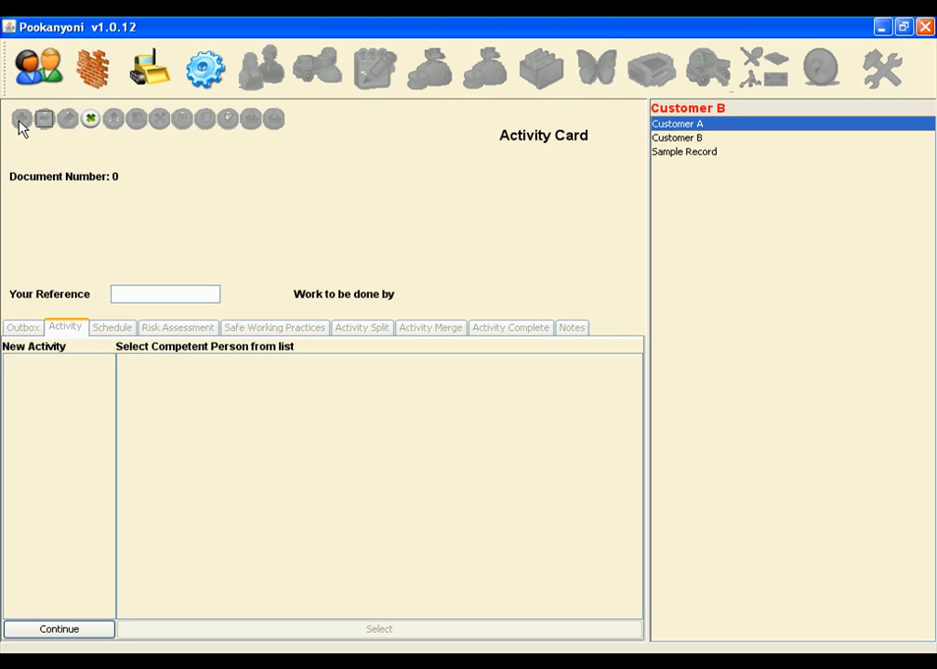
left_click(665, 139)
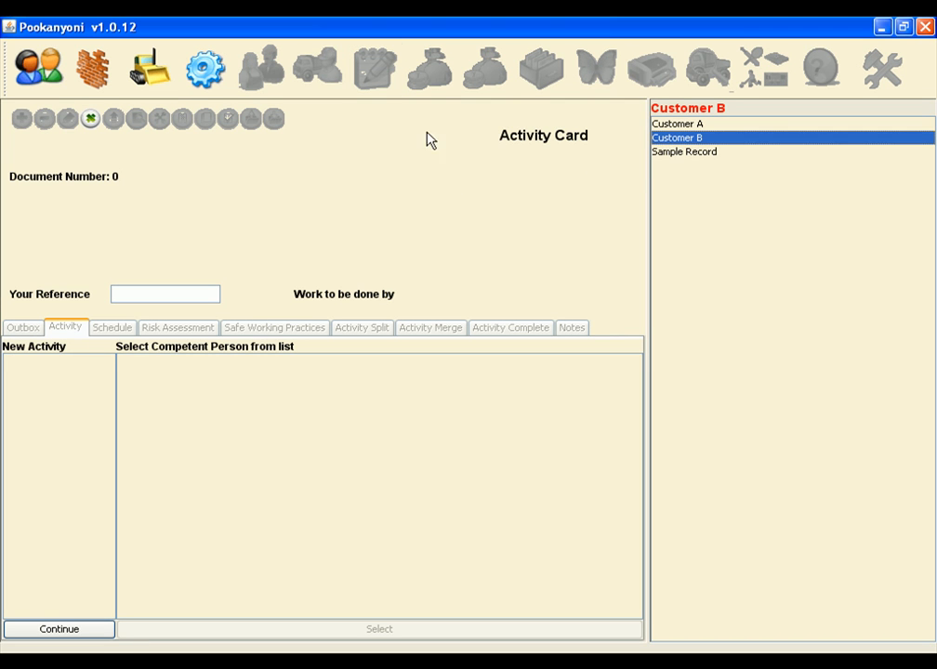
left_click(97, 74)
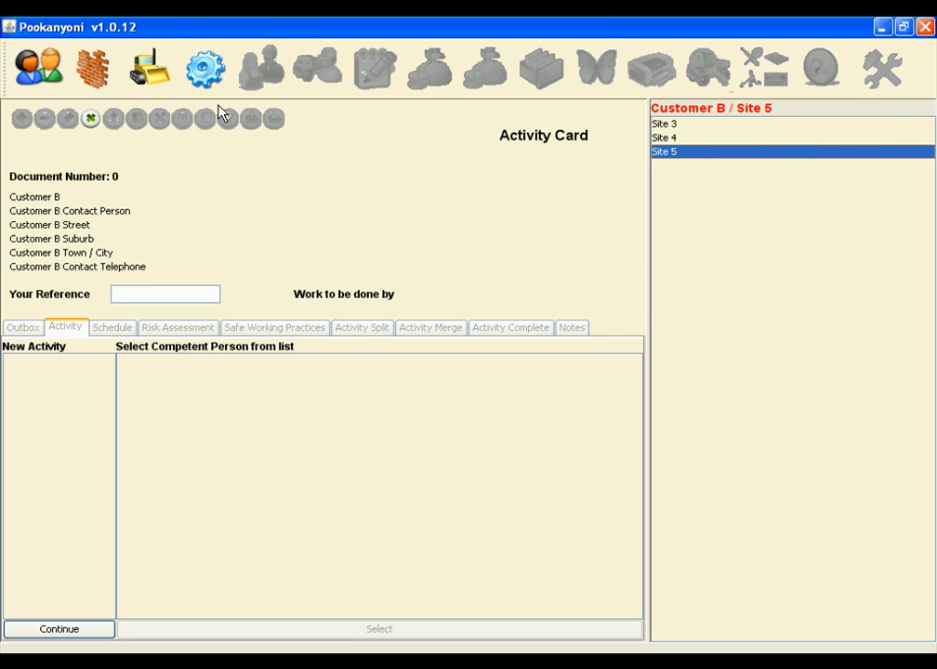
left_click(157, 80)
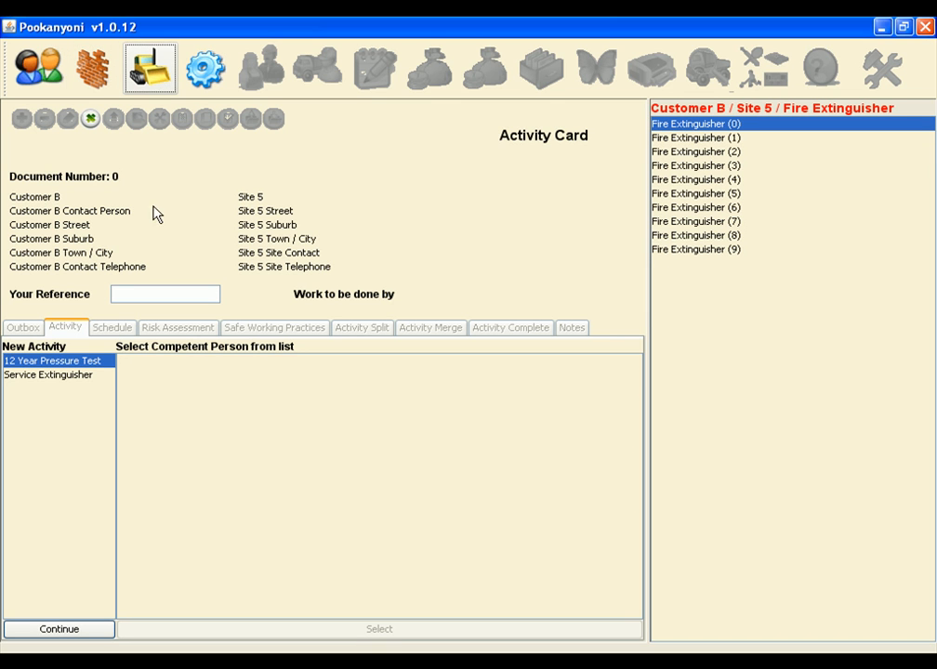
Choose the Service Extinguisher activity, assign it to Fire Extinguisher Company and save the card
left_click(78, 377)
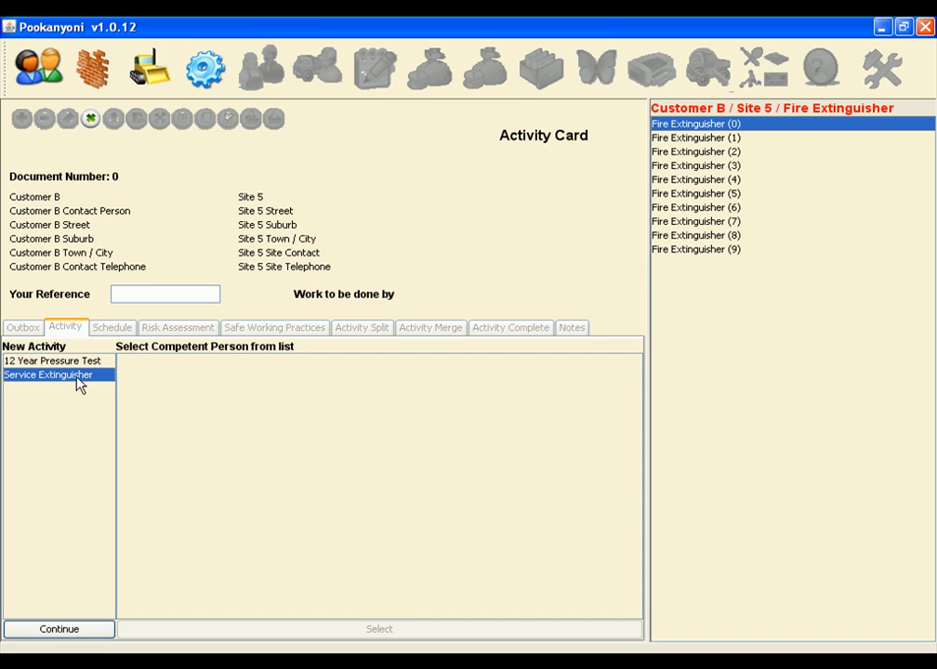
left_click(74, 631)
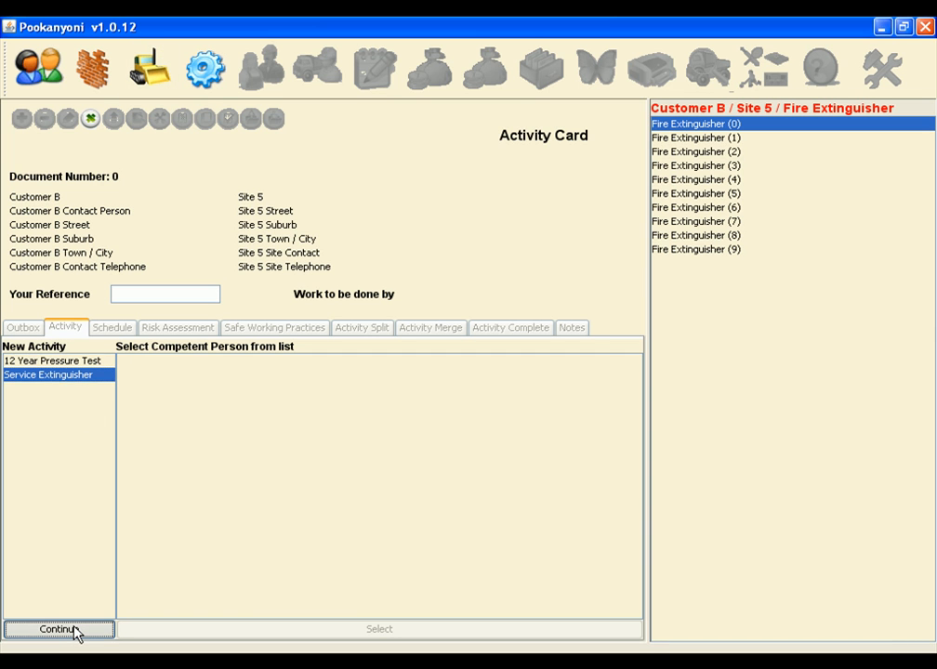
left_click(351, 629)
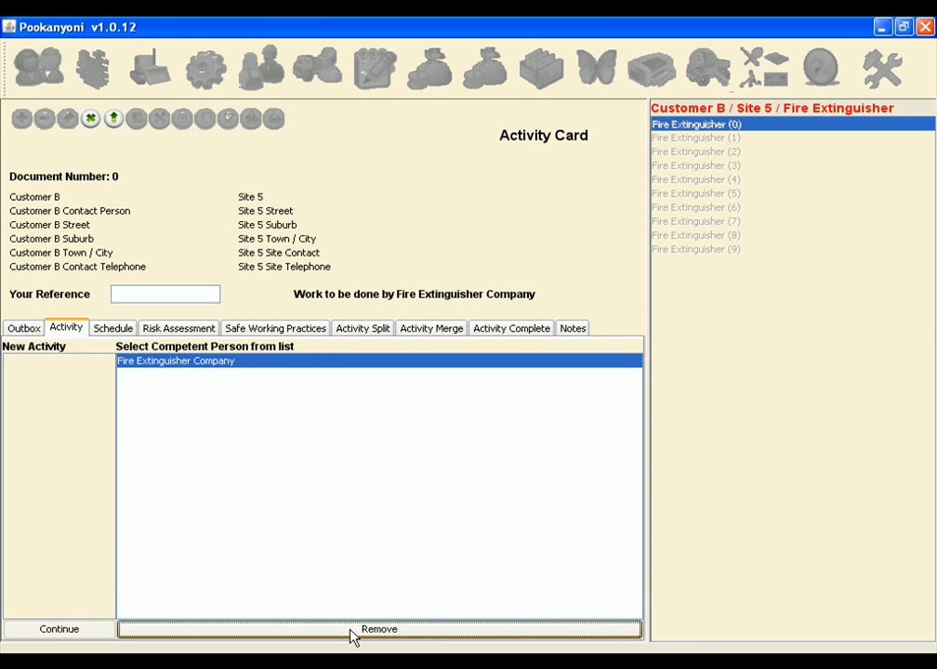
left_click(116, 119)
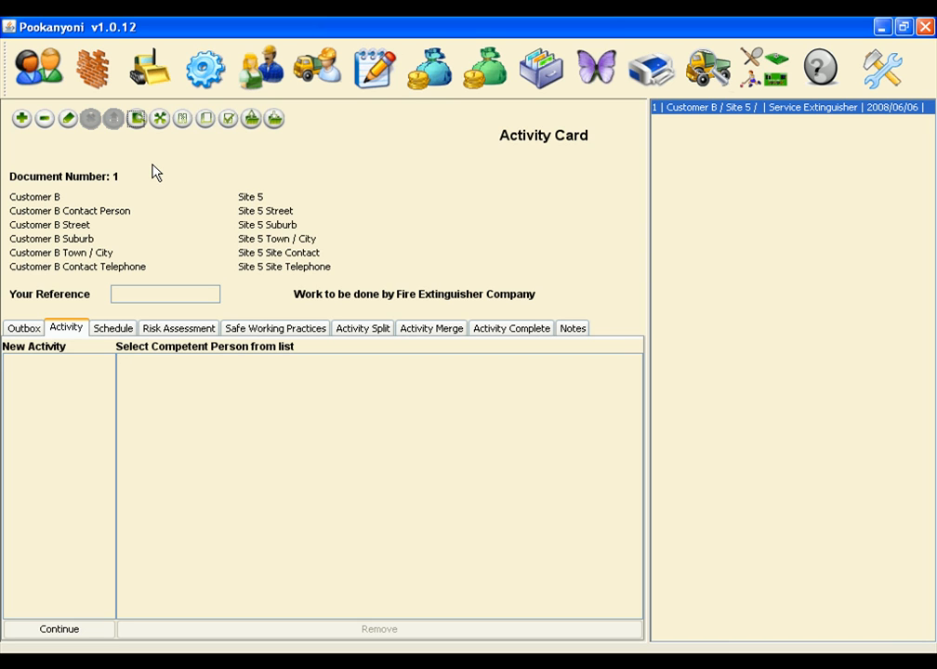
Start a date-range activity card for Service Extinguisher, running from 2008-5-1 to 2008-5-31
left_click(136, 121)
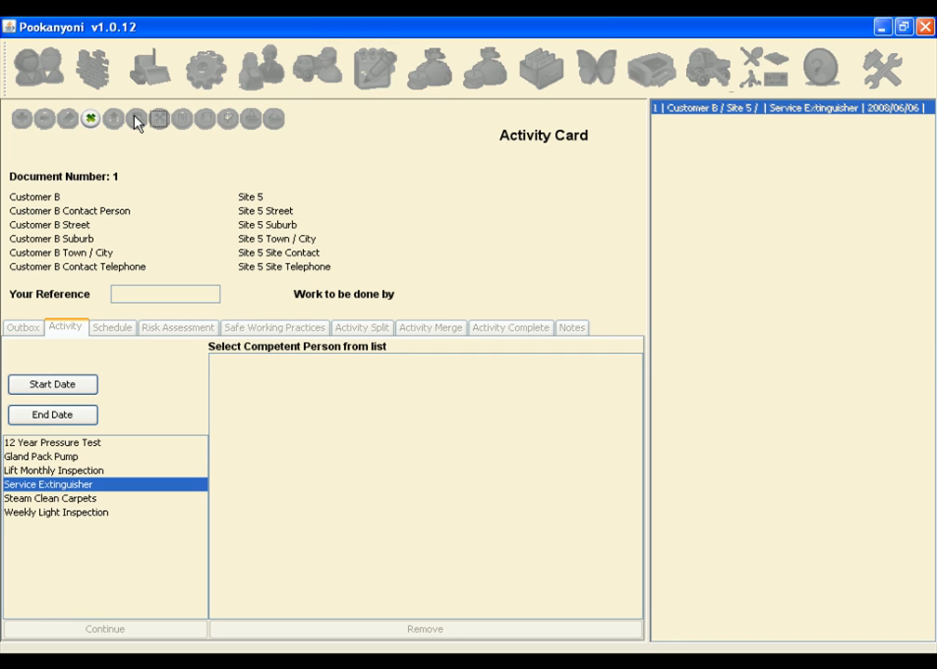
left_click(54, 386)
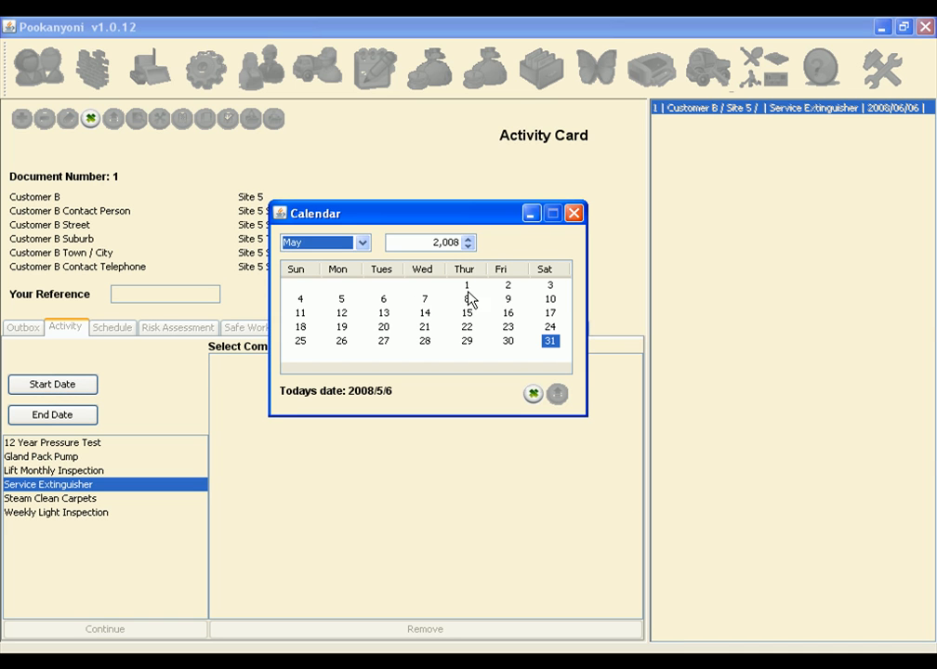
left_click(467, 286)
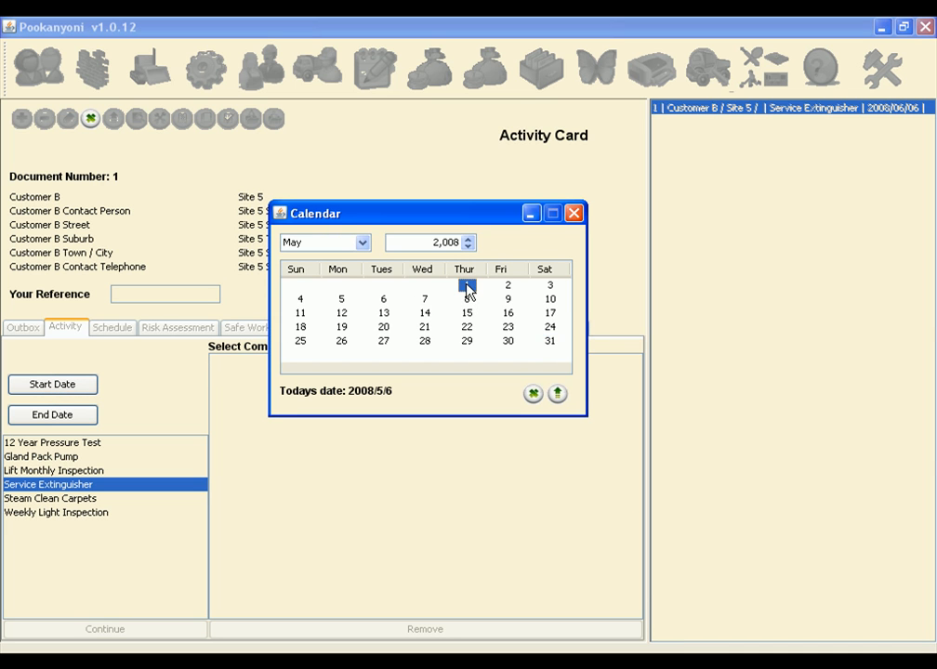
left_click(558, 395)
left_click(71, 423)
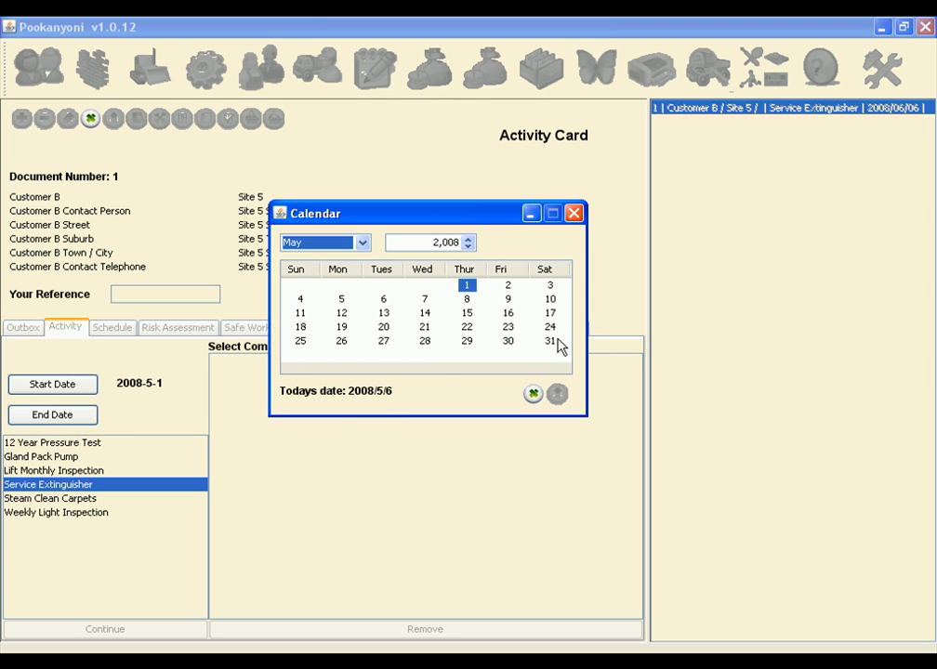
left_click(550, 342)
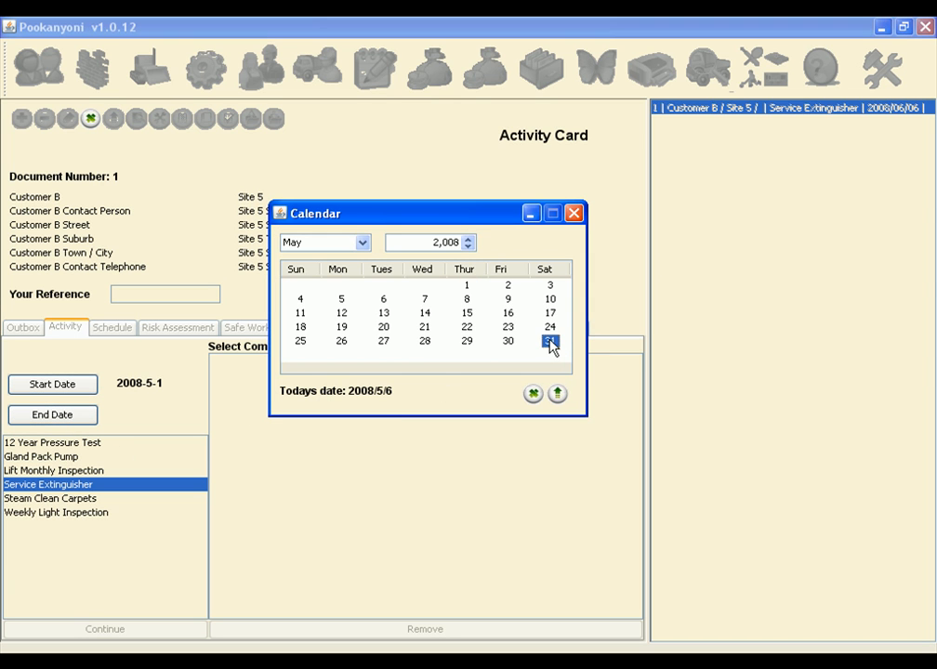
left_click(558, 394)
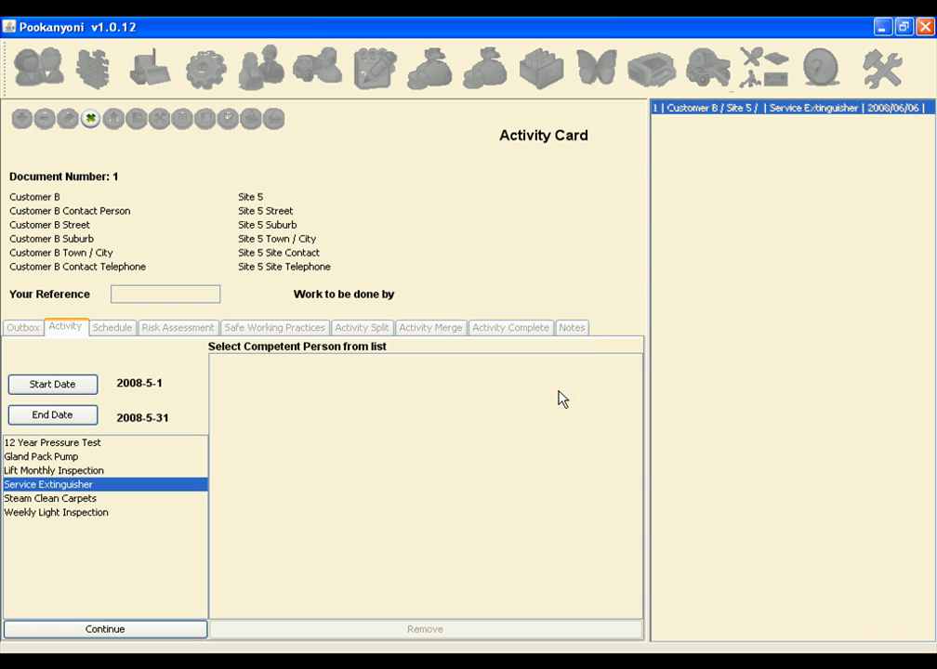
Assign Fire Extinguisher Company as the competent person for the date-range card, check its schedule and save it
left_click(128, 631)
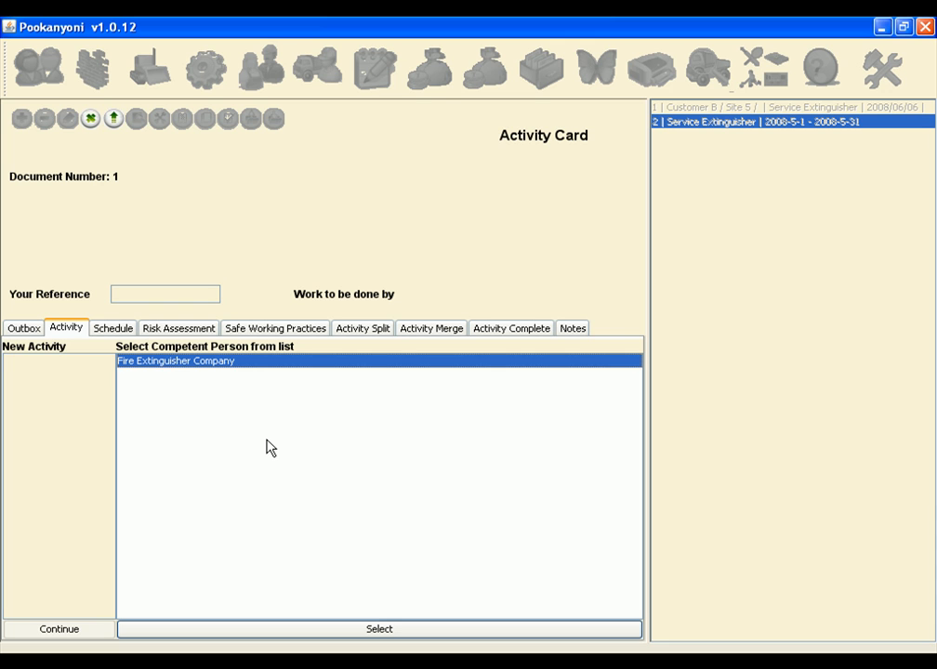
left_click(320, 632)
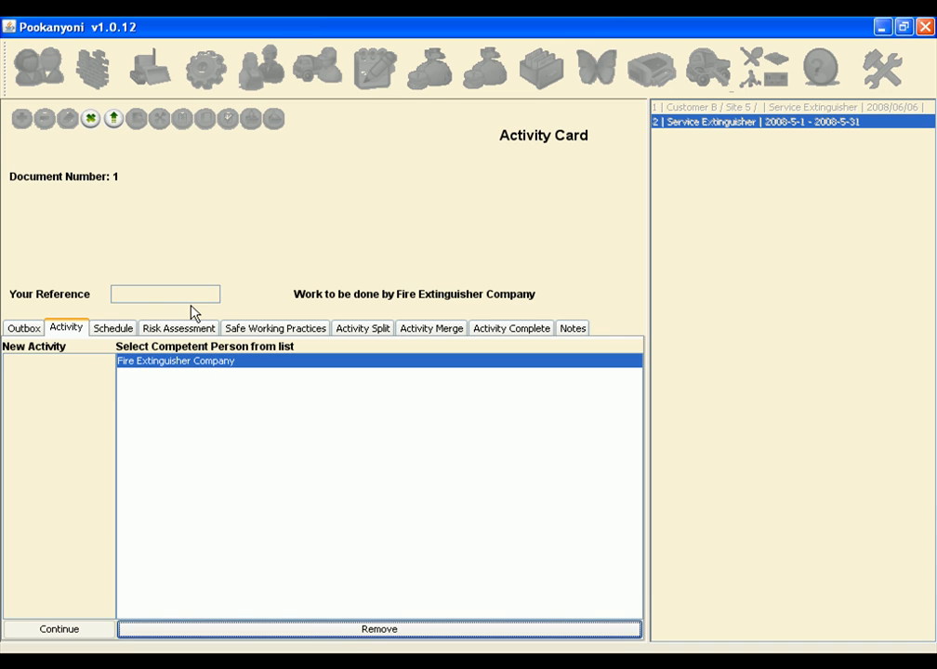
left_click(115, 332)
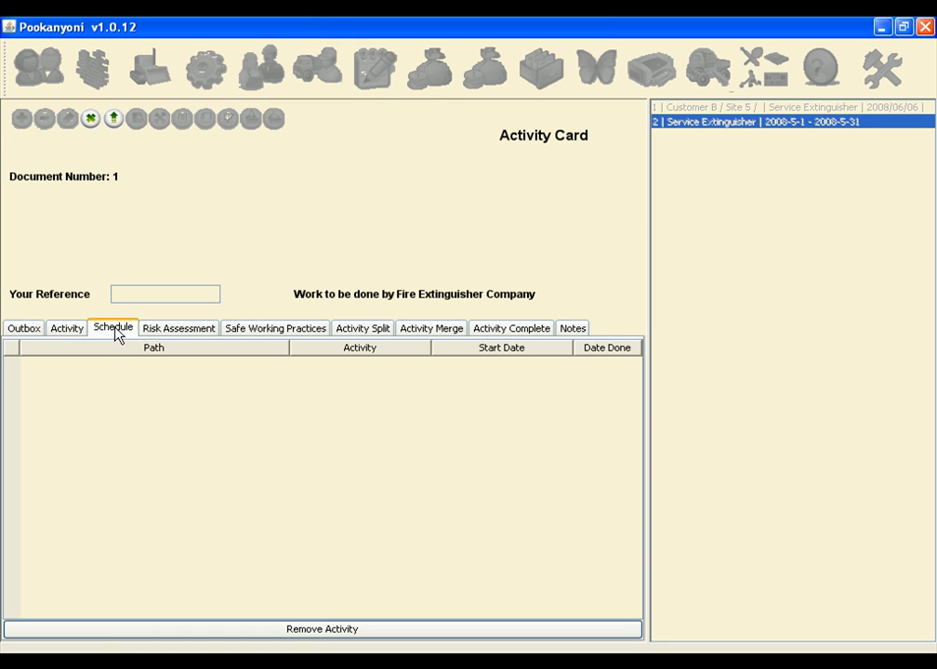
left_click(64, 330)
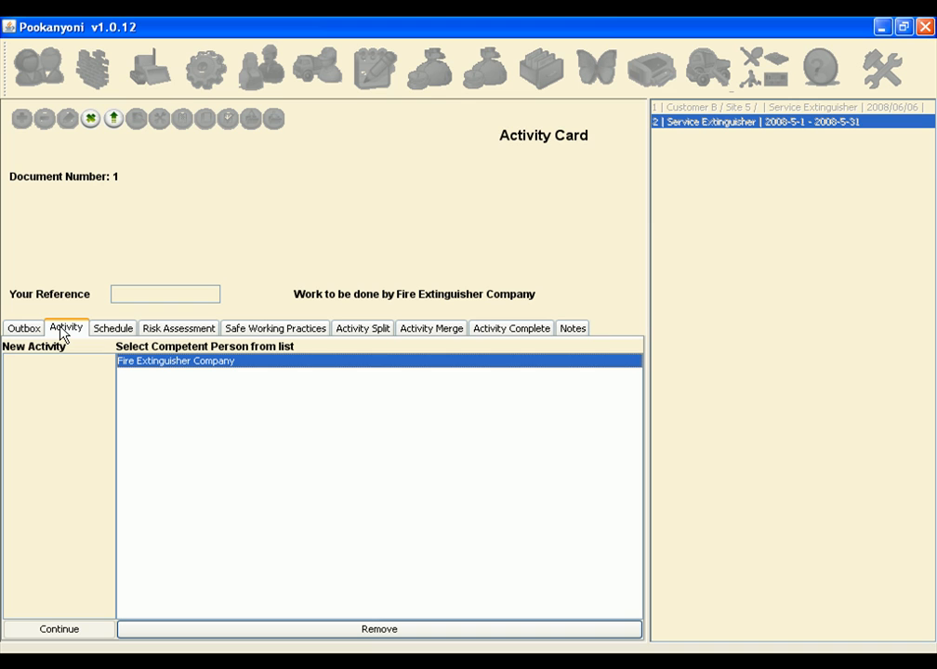
left_click(113, 119)
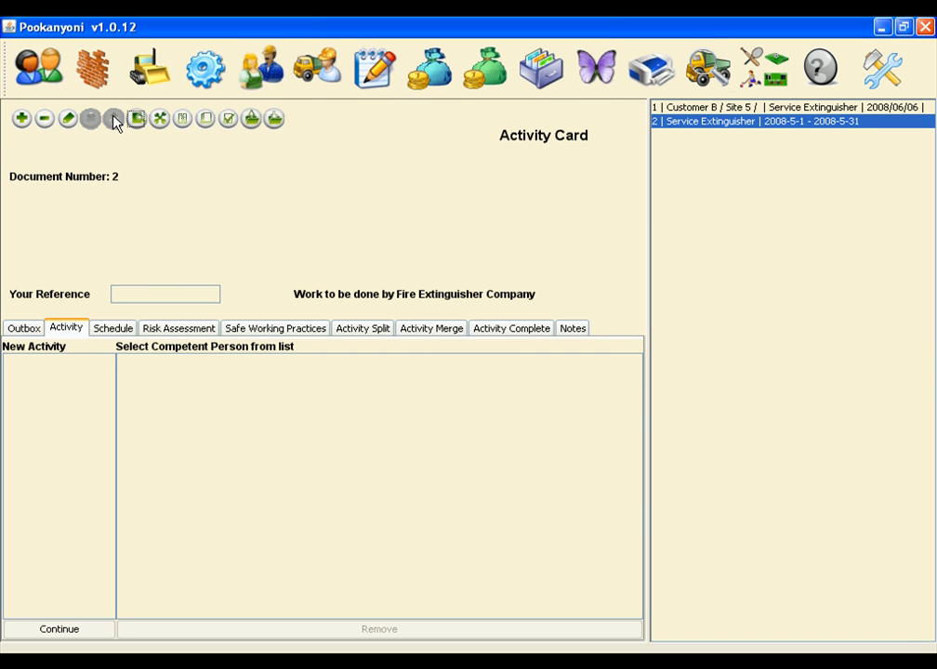
Check the saved date-range card's schedule and compare its details with those of card 1
left_click(115, 329)
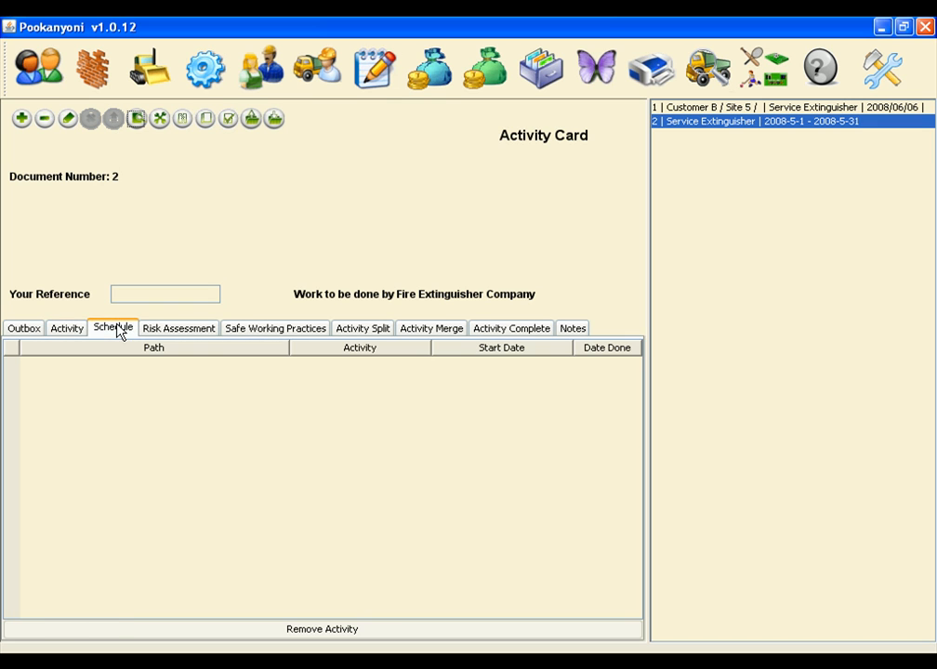
left_click(76, 335)
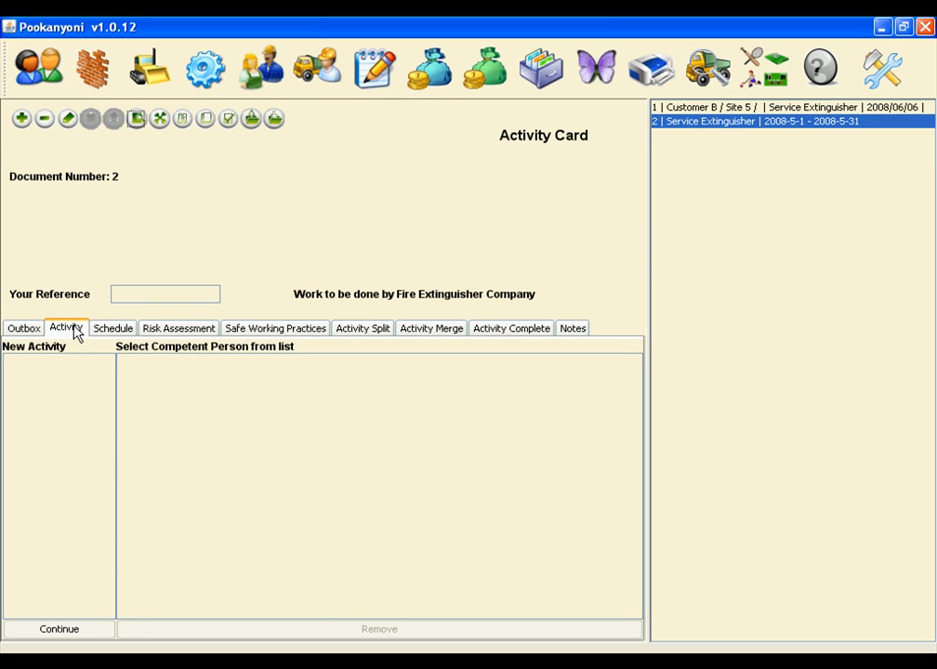
left_click(675, 109)
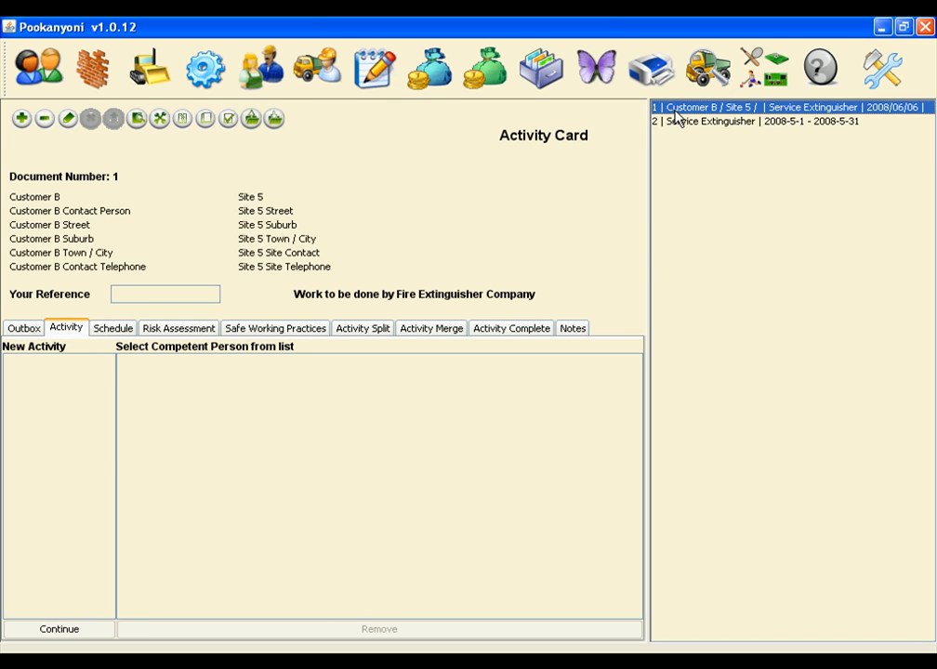
left_click(677, 128)
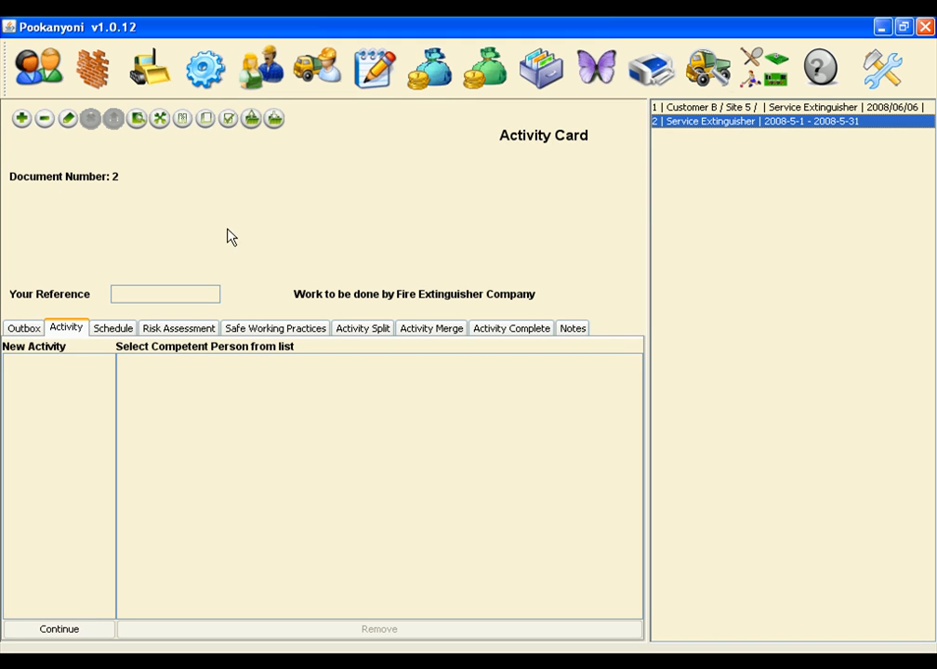
Start a Breakdown activity card for Customer B, leaving the site unassigned
left_click(160, 119)
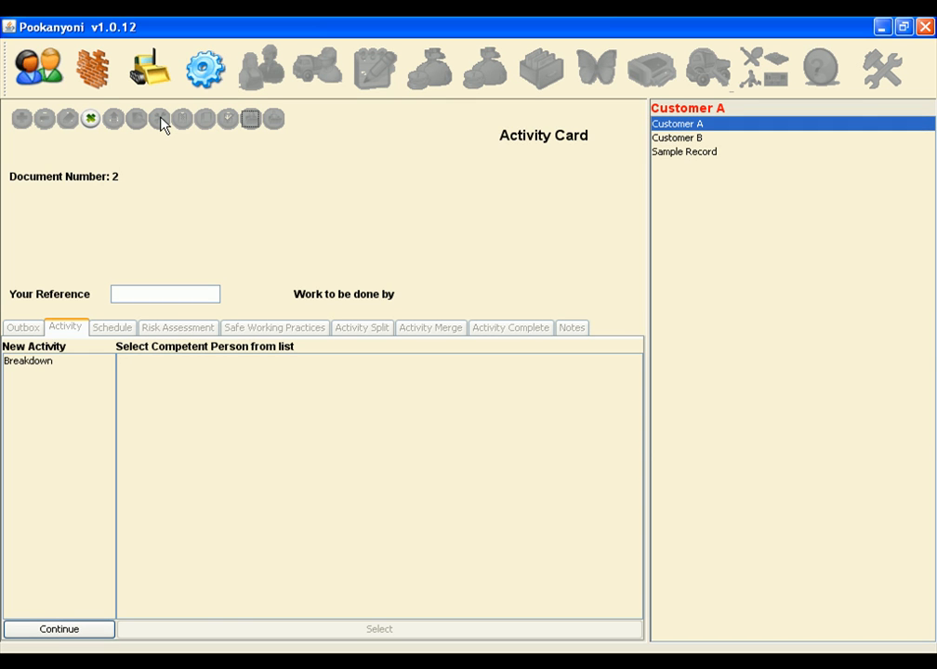
left_click(661, 139)
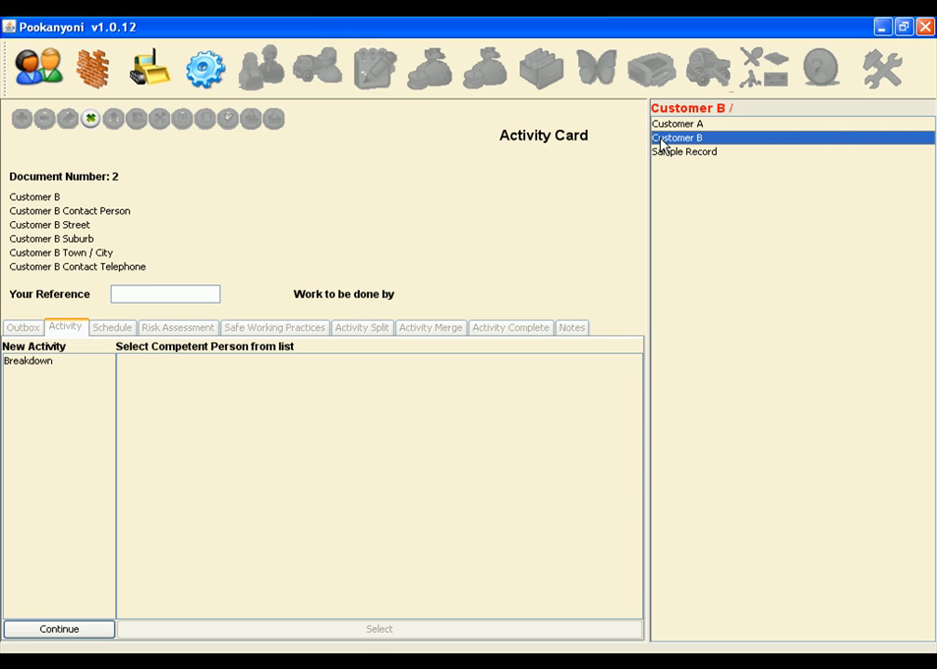
left_click(97, 82)
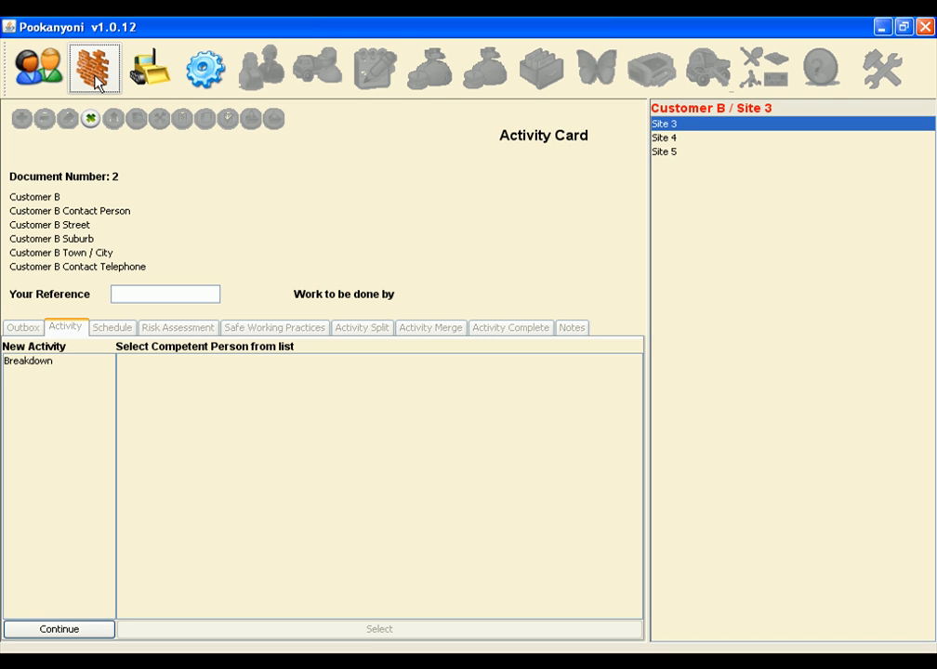
left_click(671, 126)
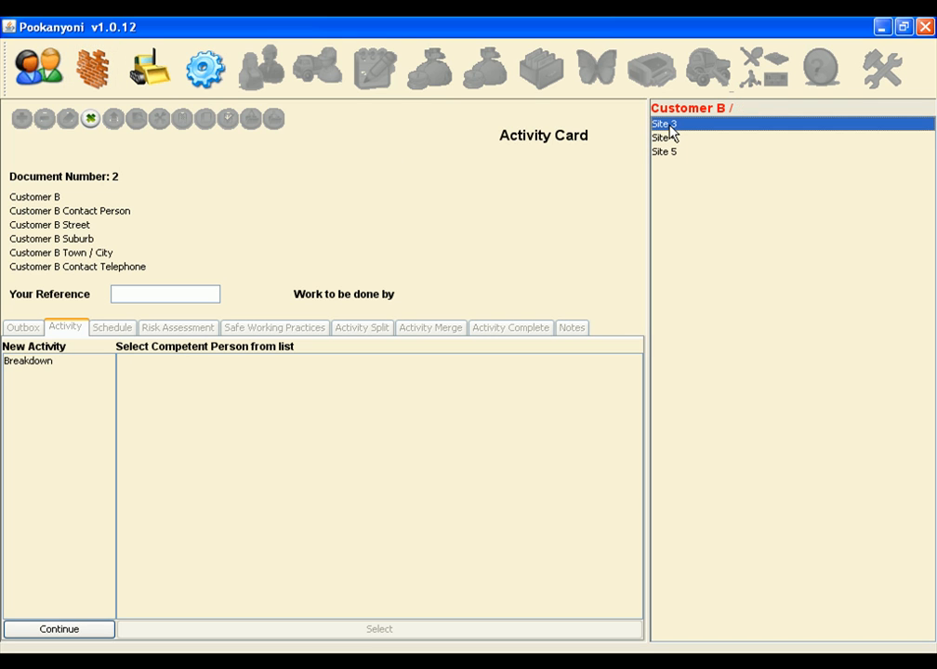
left_click(44, 366)
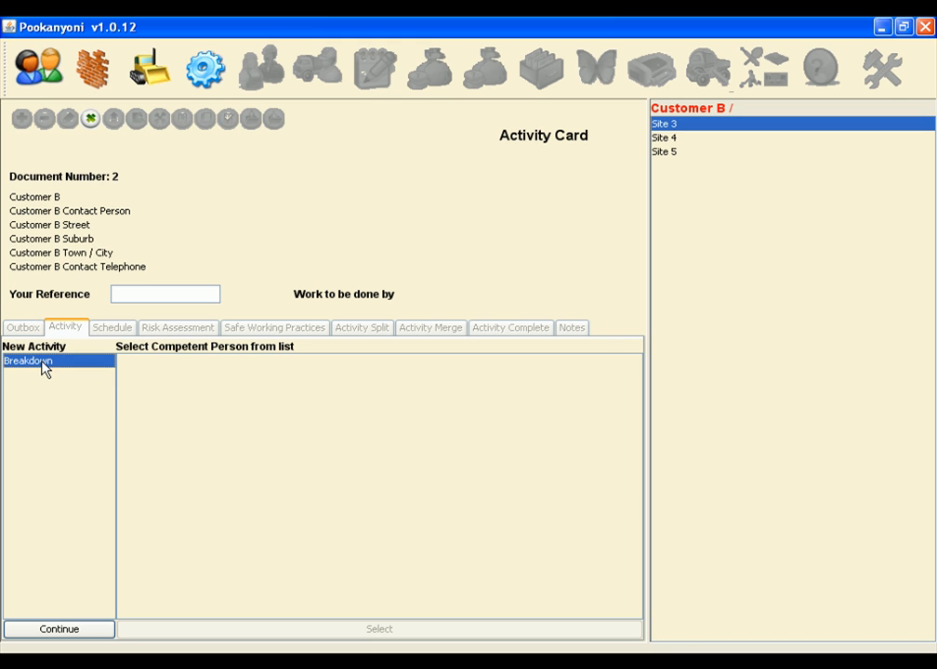
left_click(59, 629)
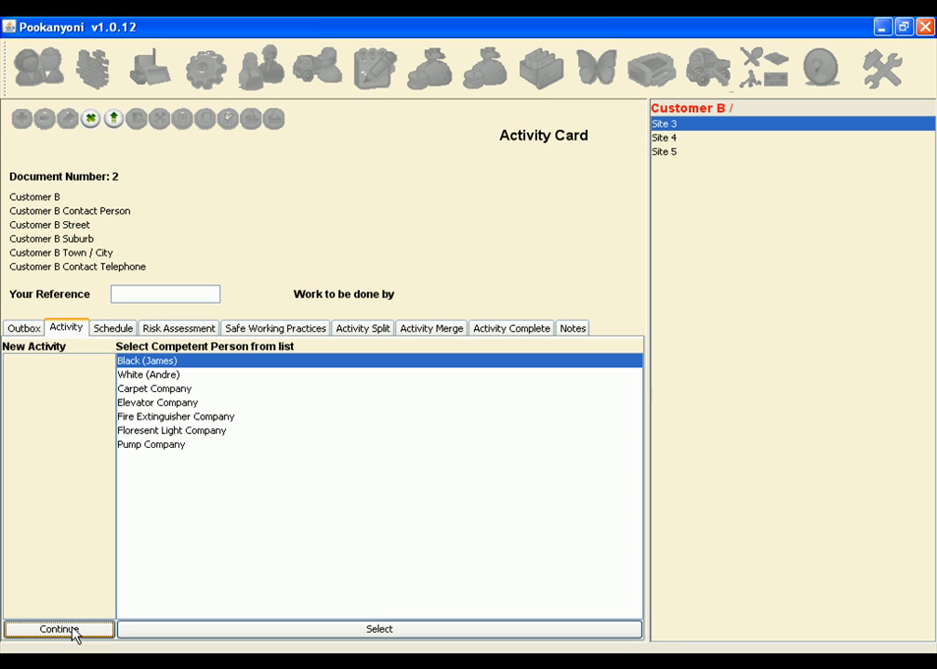
Assign the breakdown card to Elevator Company, set Your Reference to 111 and save the card
left_click(163, 402)
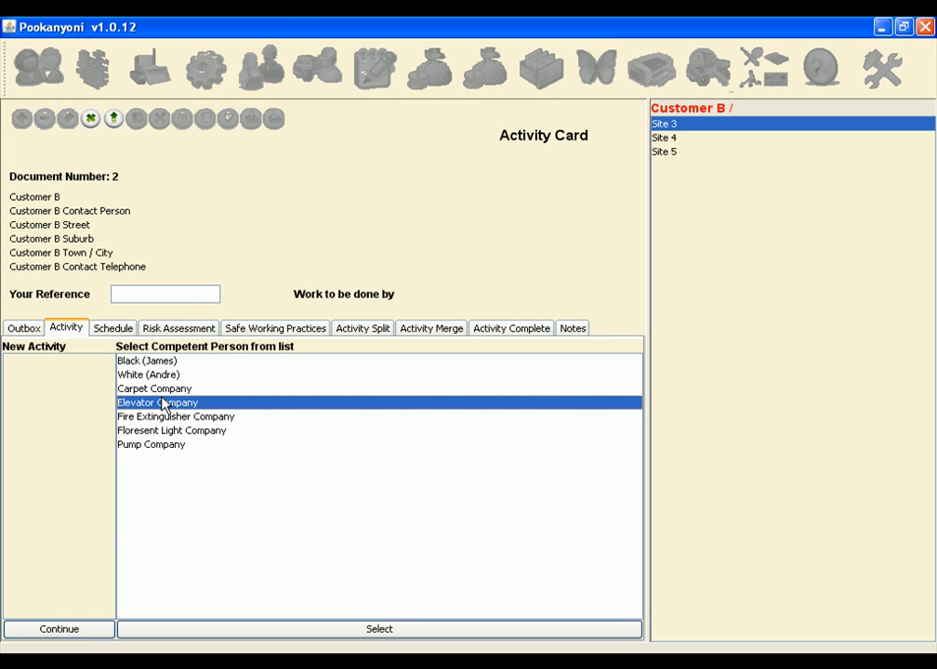
left_click(277, 634)
left_click(125, 295)
type("11")
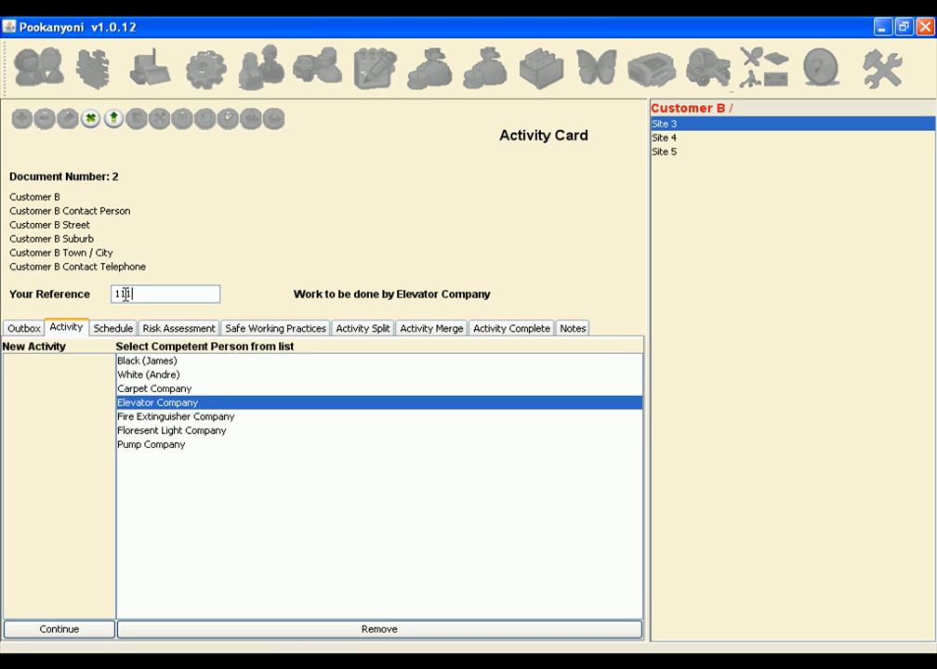
left_click(113, 119)
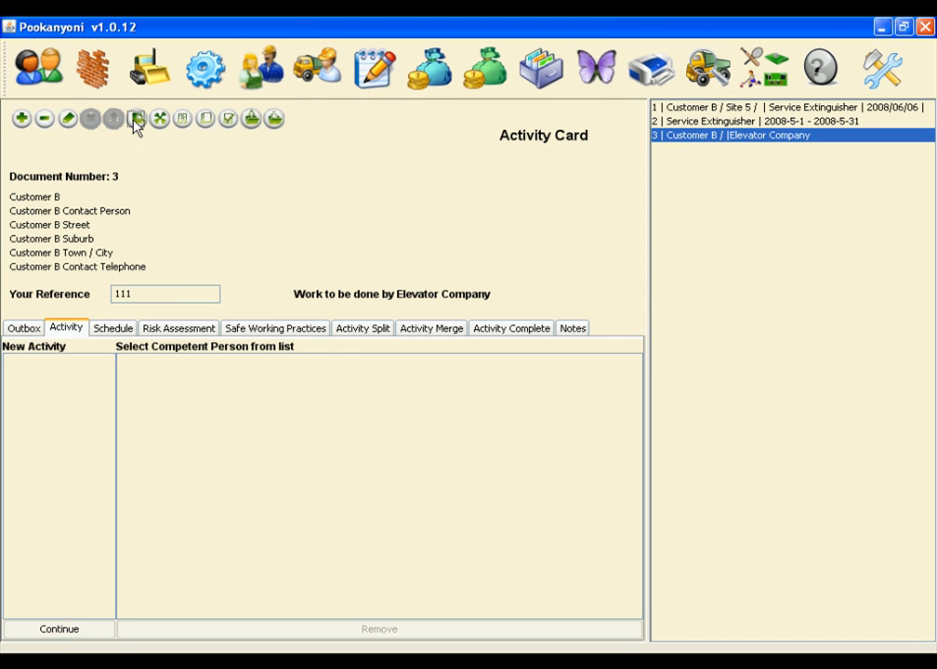
Review the details of saved activity cards 2, 3 and 1 in turn
left_click(668, 124)
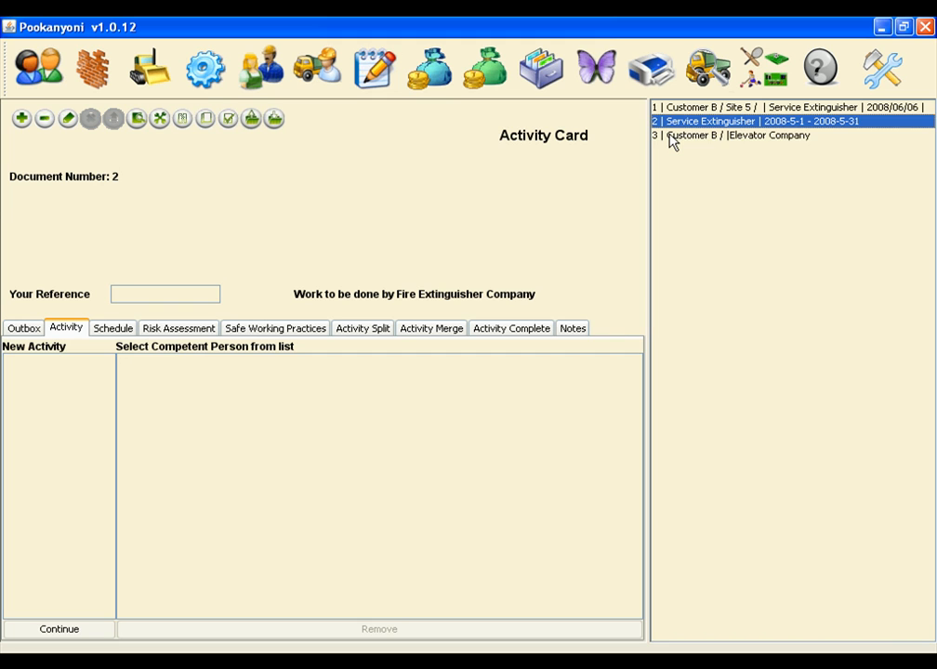
left_click(673, 139)
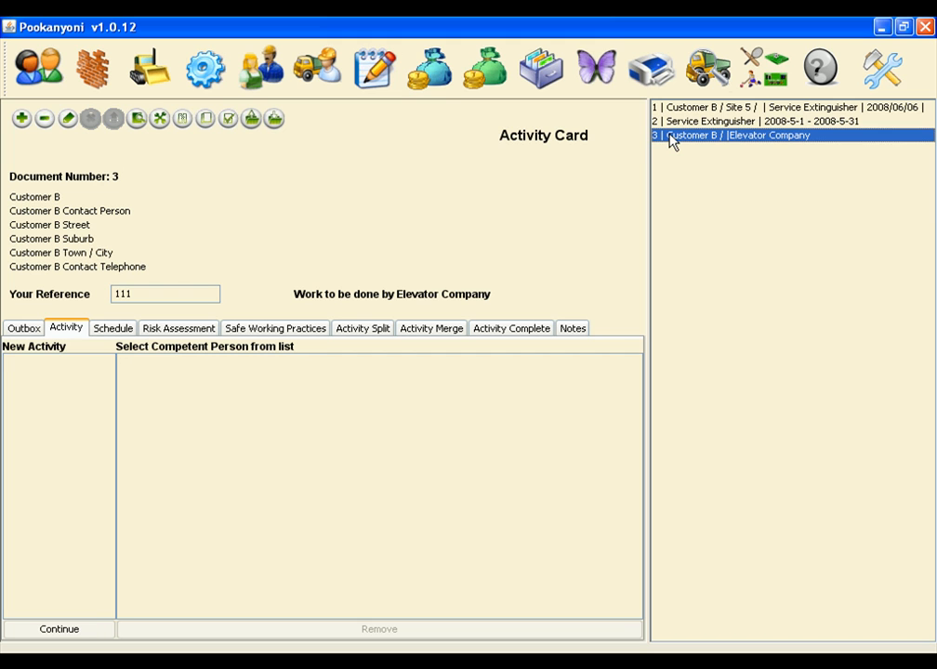
left_click(679, 109)
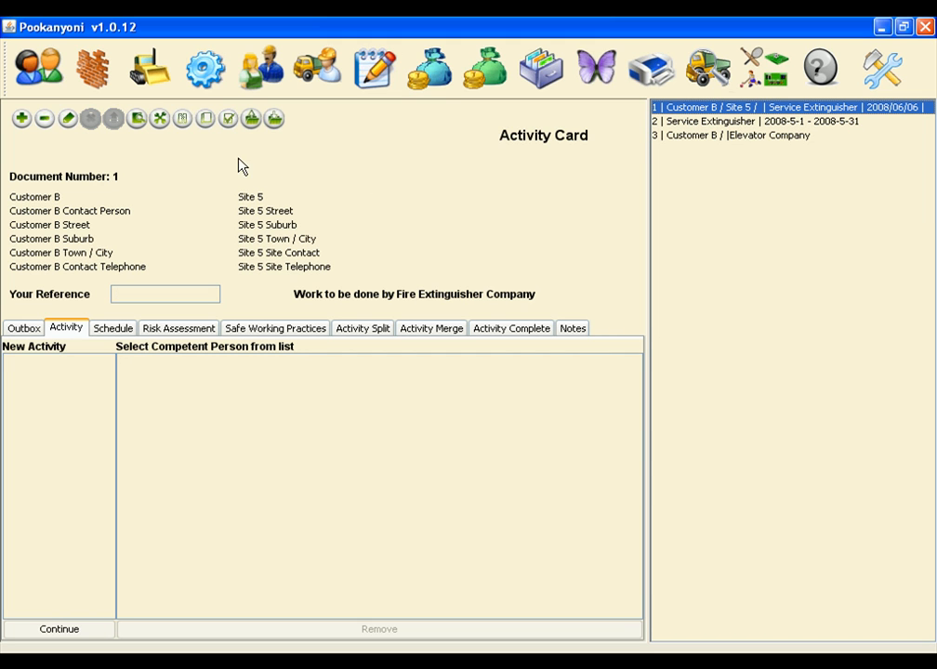
Split Fire Extinguisher (0) and (1) from card 1 into a new card with reference ref, save it and view its schedule
left_click(185, 121)
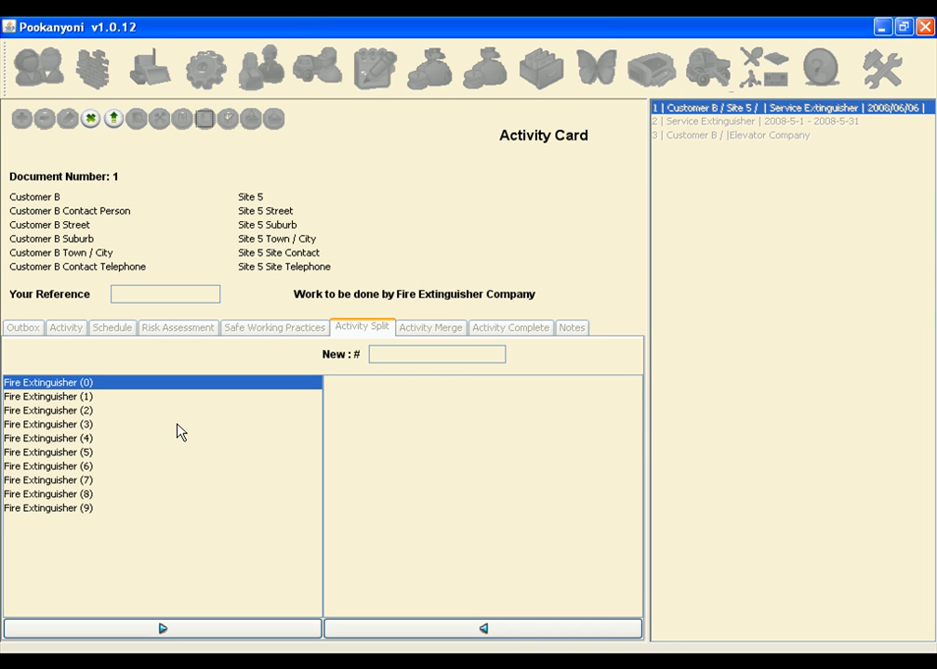
left_click(166, 629)
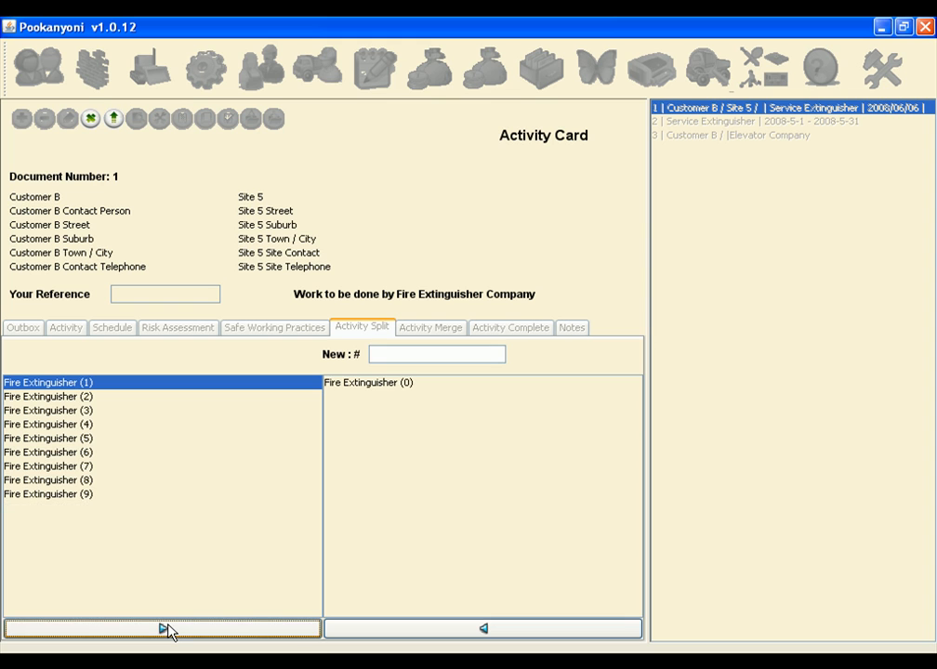
left_click(166, 629)
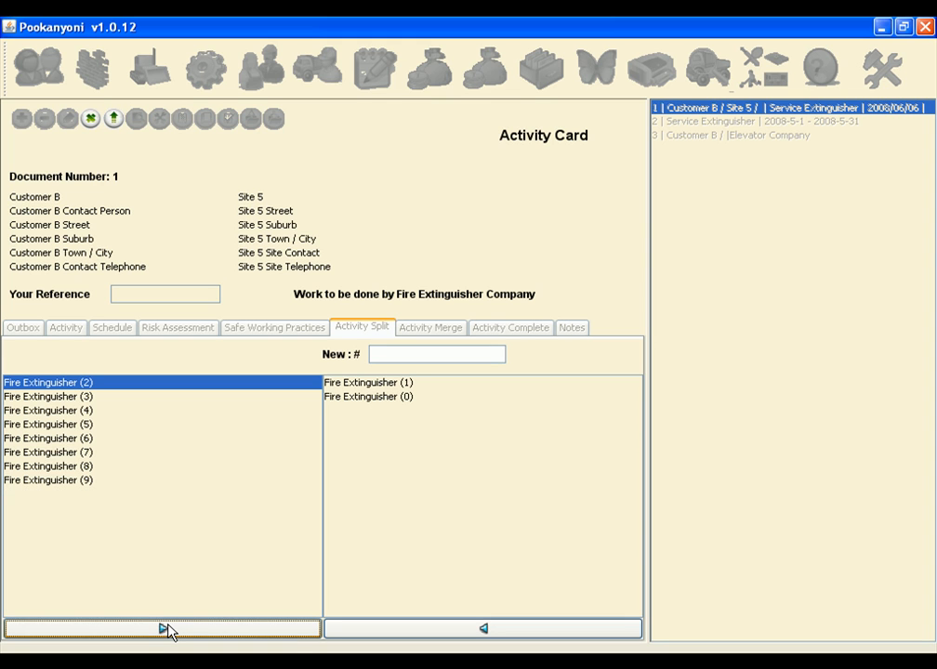
left_click(384, 359)
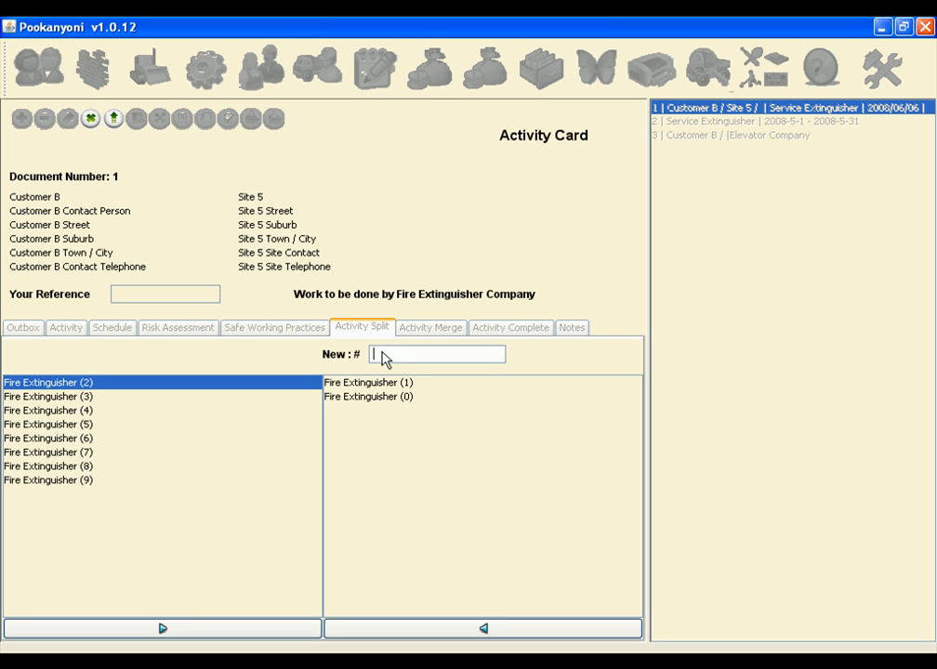
type("ref")
left_click(112, 120)
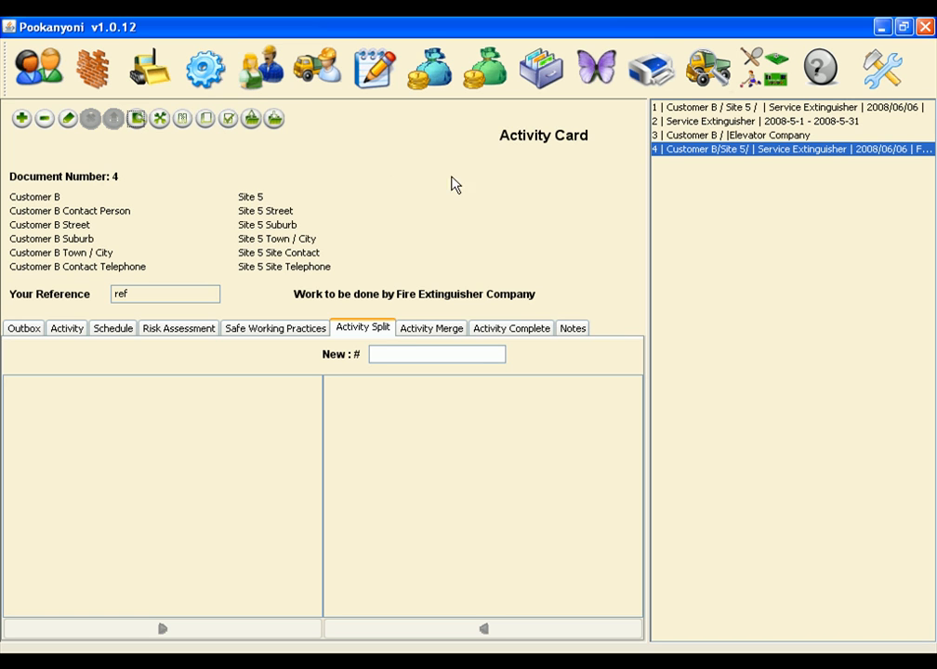
left_click(127, 332)
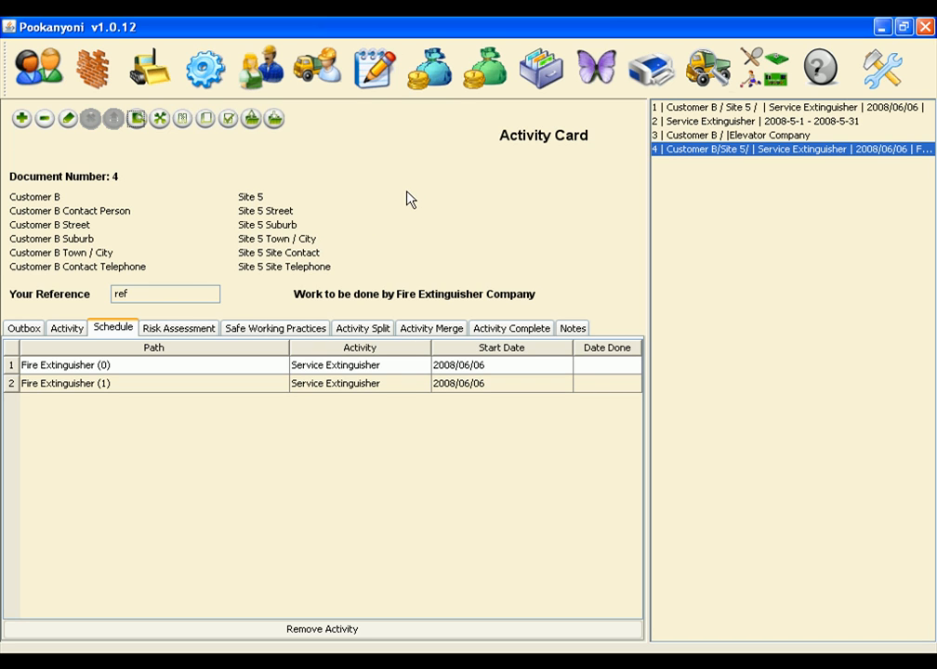
Merge Fire Extinguisher (0) and (1) from card 4 back into card 1 and save the merge
left_click(206, 121)
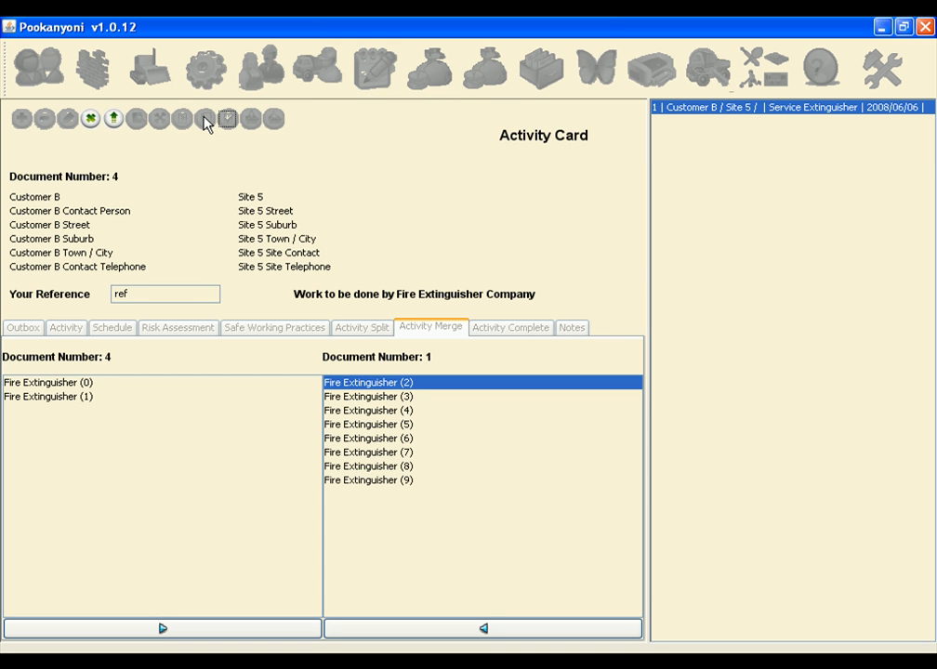
left_click(80, 388)
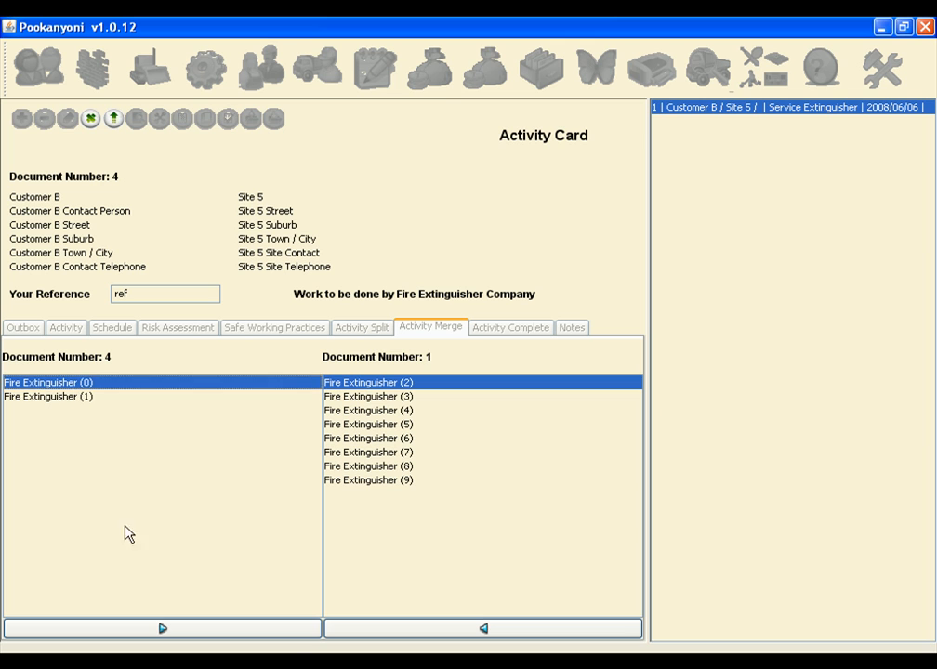
left_click(151, 637)
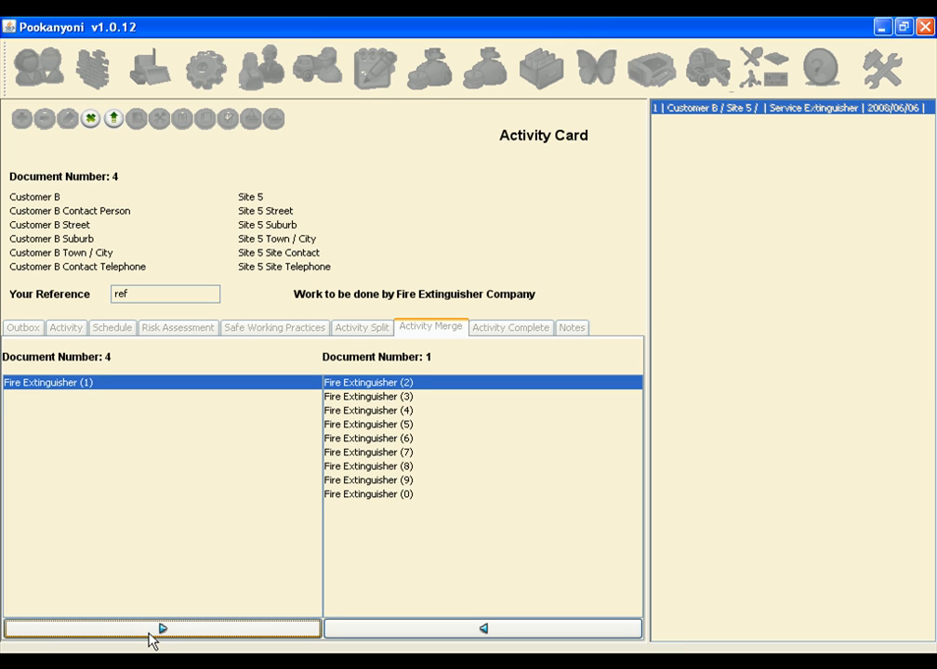
left_click(151, 638)
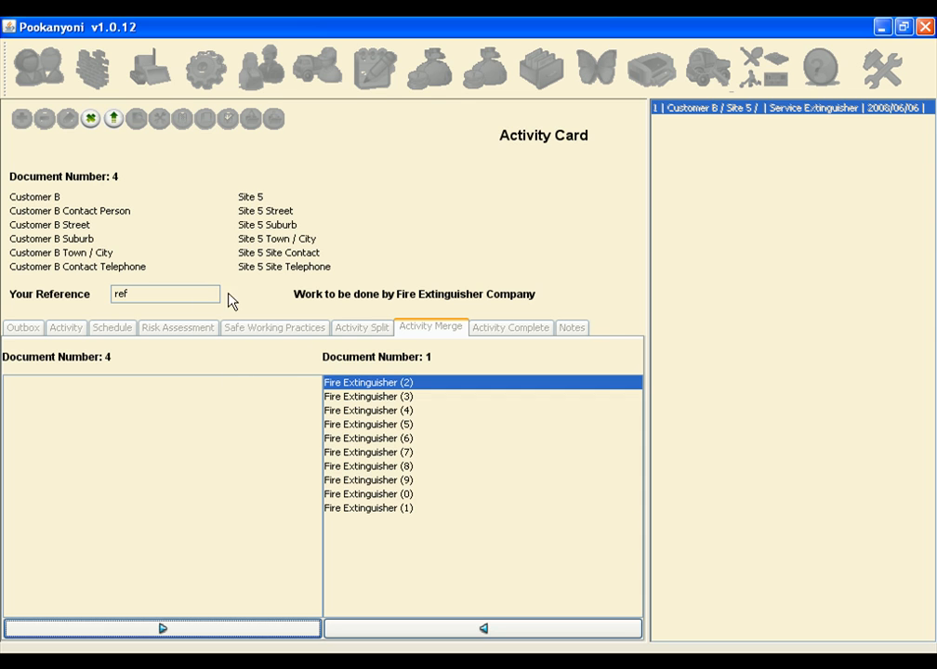
left_click(113, 120)
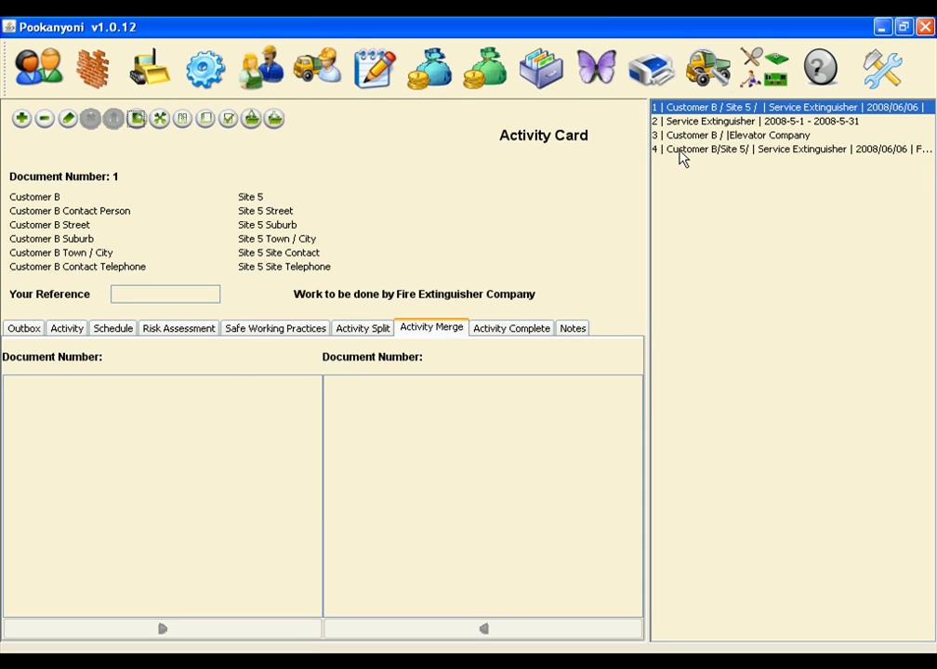
Check the schedule of activity card 4 and delete that card
left_click(681, 151)
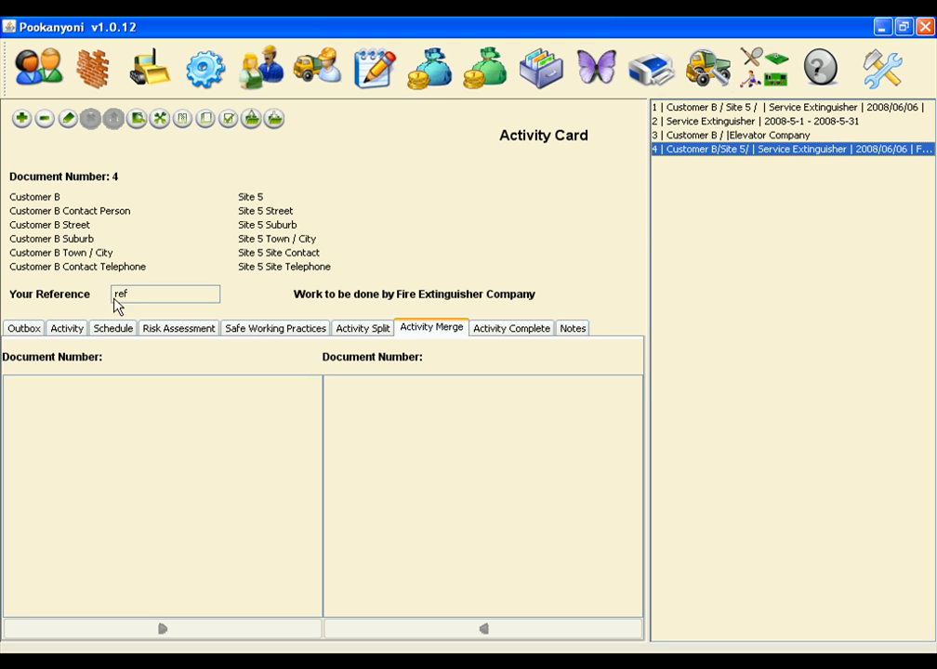
left_click(116, 331)
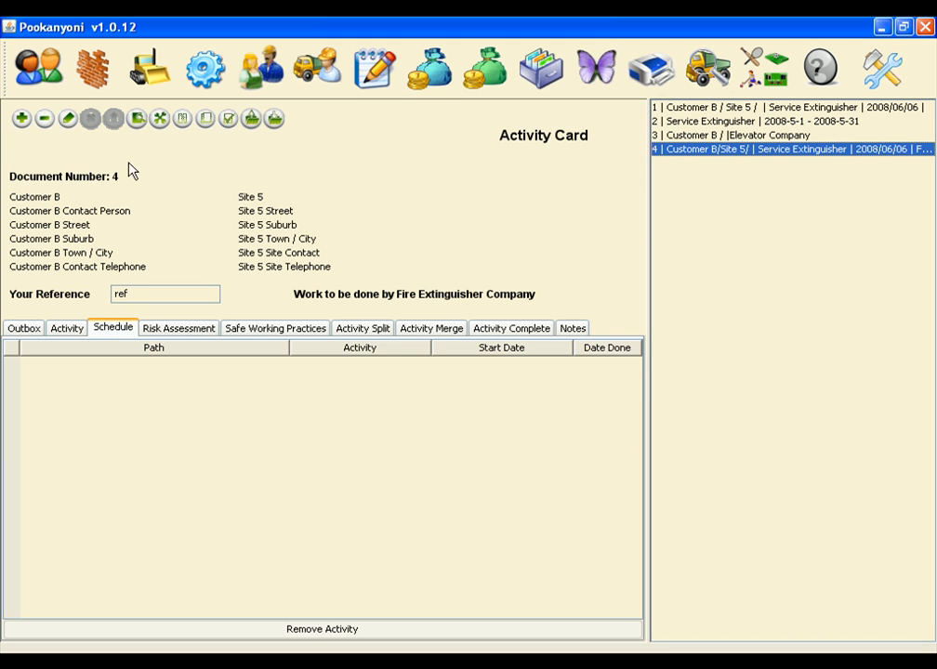
left_click(46, 121)
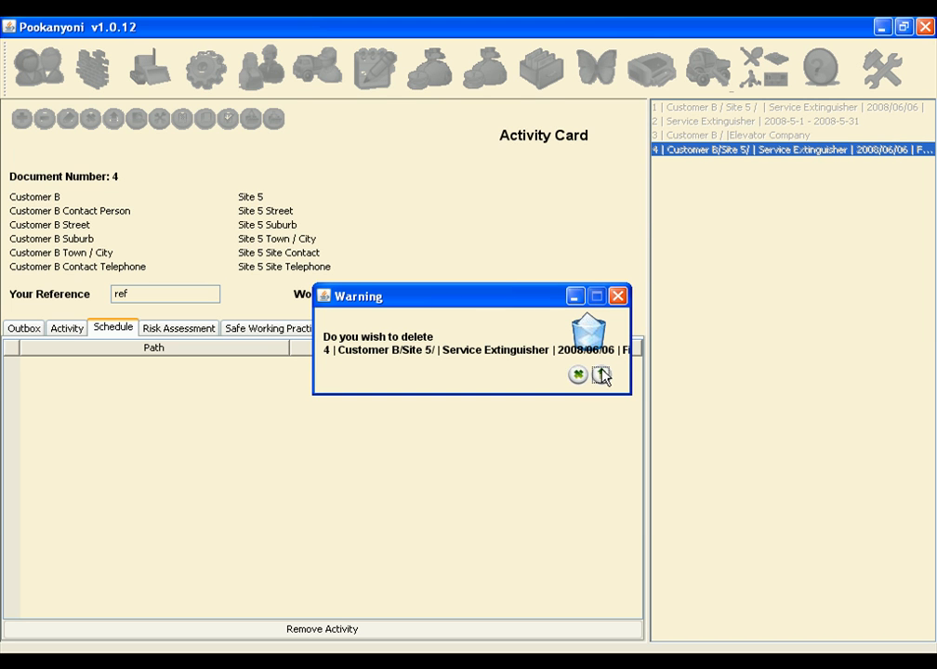
left_click(601, 375)
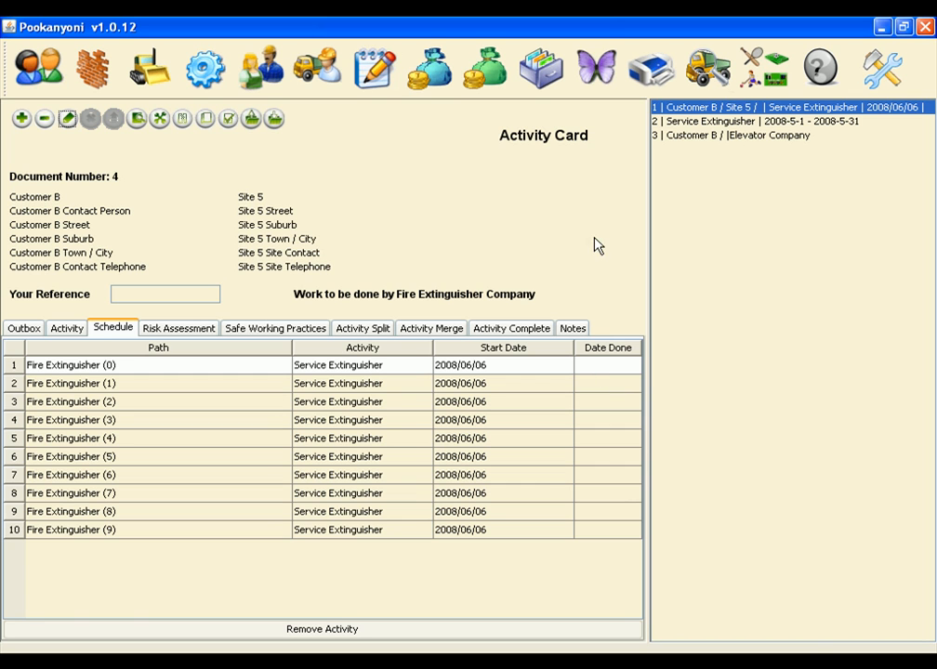
Start completing activity card 1 and record the work as performed by Fire Extinguisher Company
left_click(229, 119)
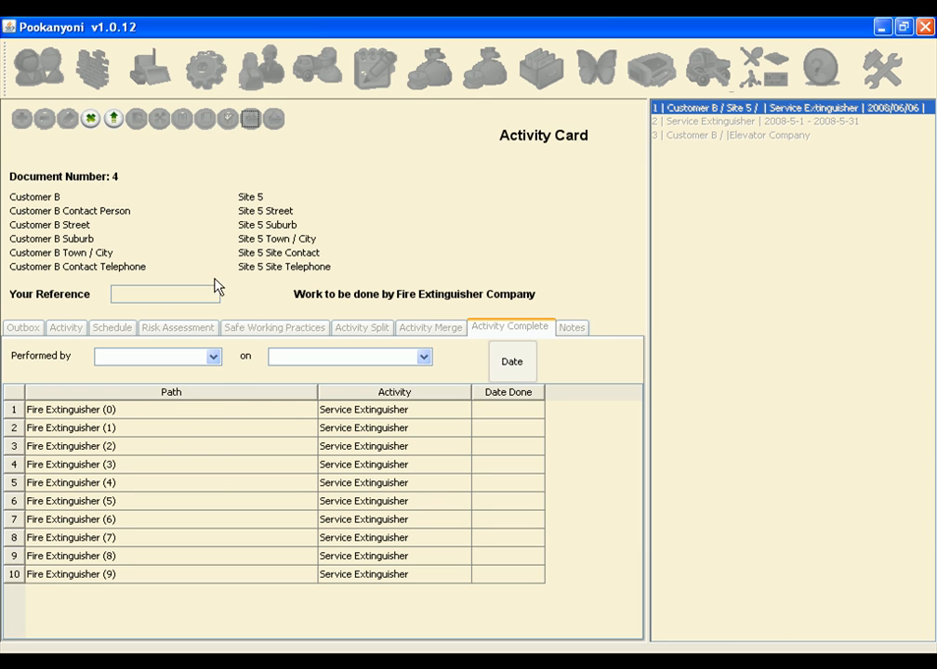
left_click(214, 358)
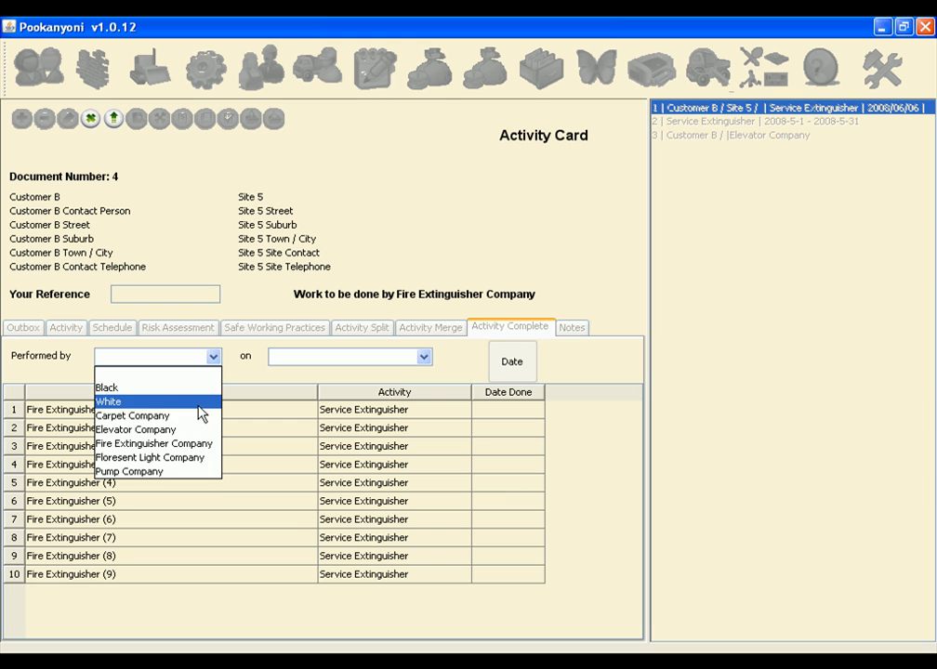
left_click(200, 445)
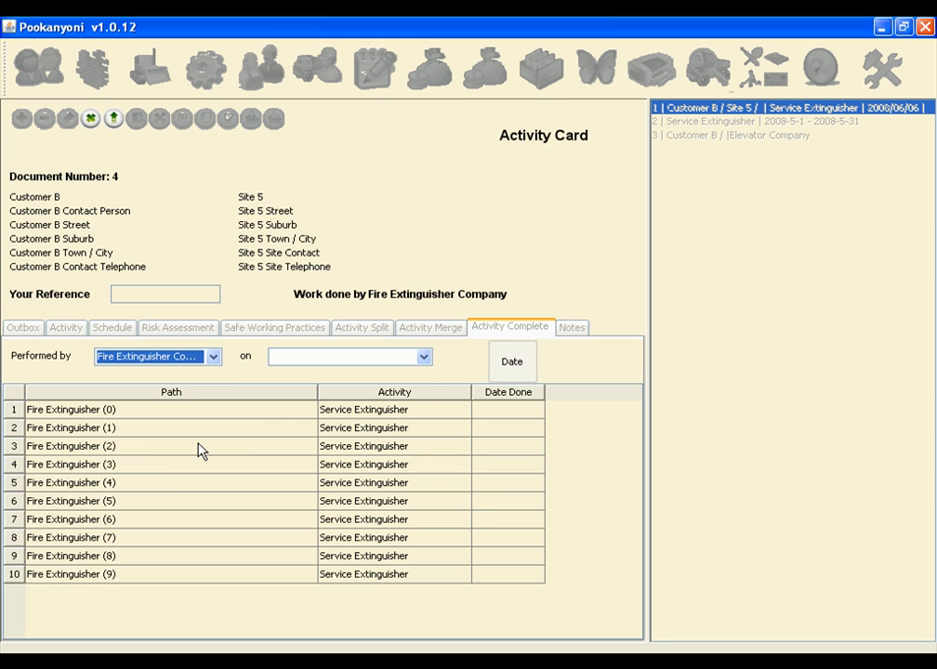
Apply the same completion date, 2008/5/6, to all of card 1's activities and save the completion
left_click(424, 358)
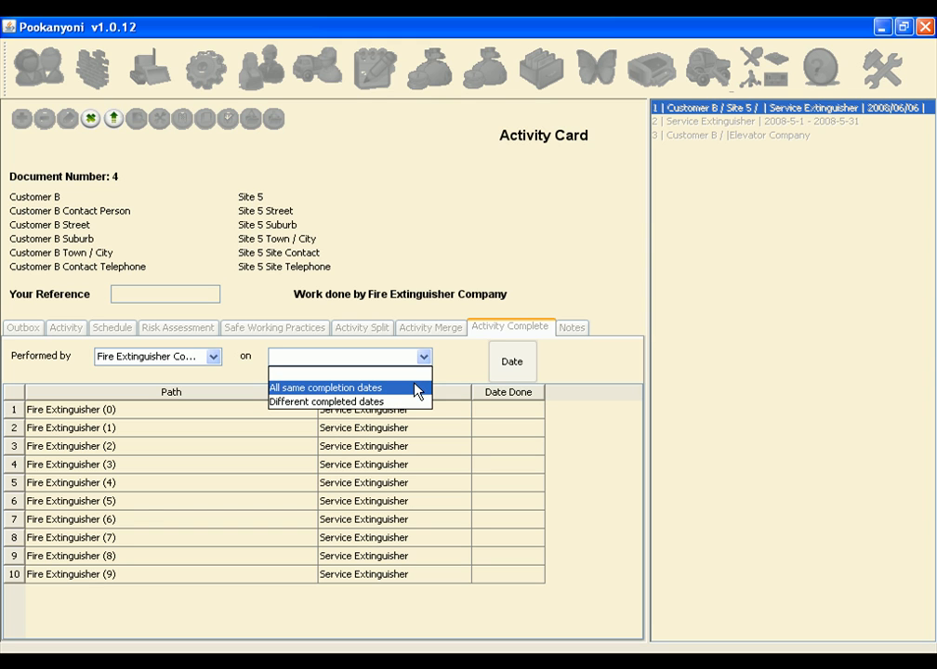
left_click(416, 389)
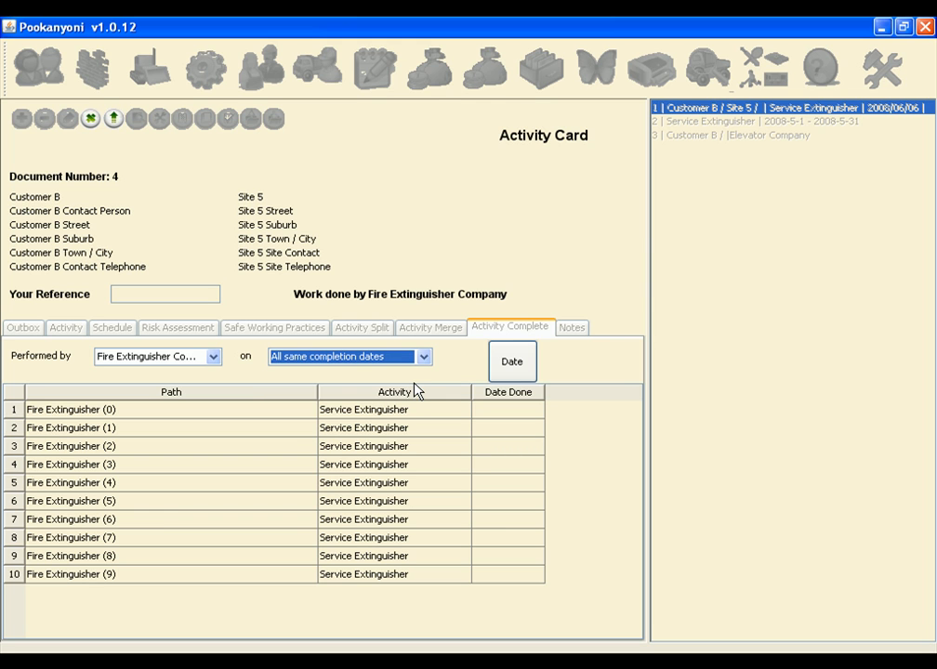
left_click(510, 367)
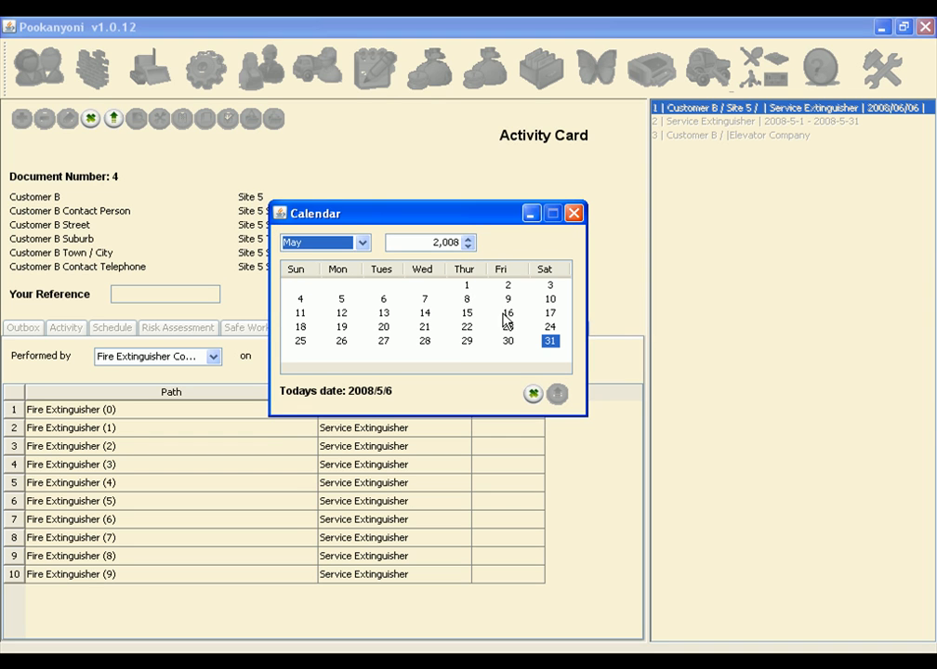
left_click(384, 302)
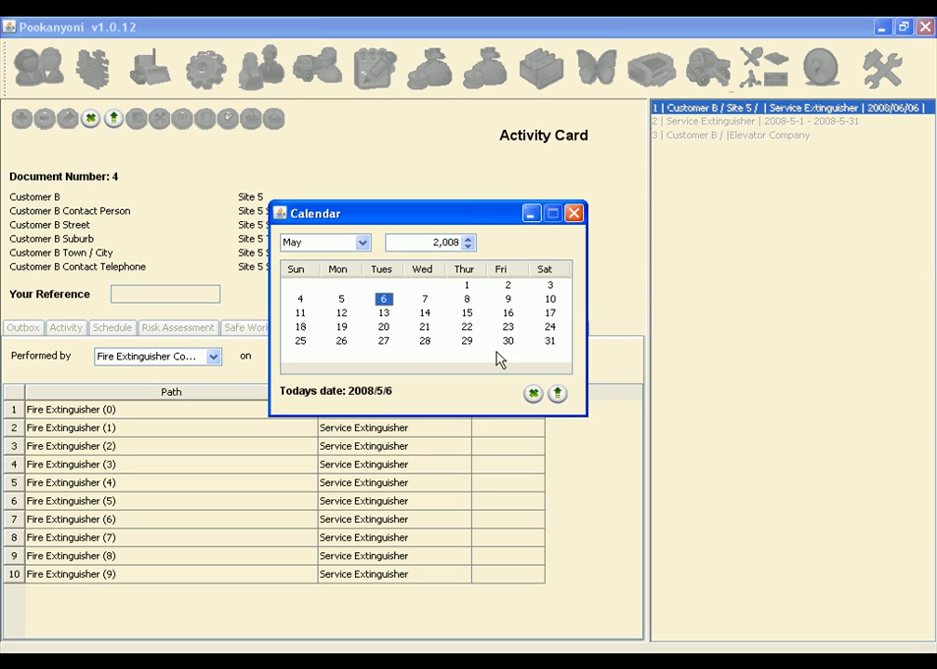
left_click(558, 395)
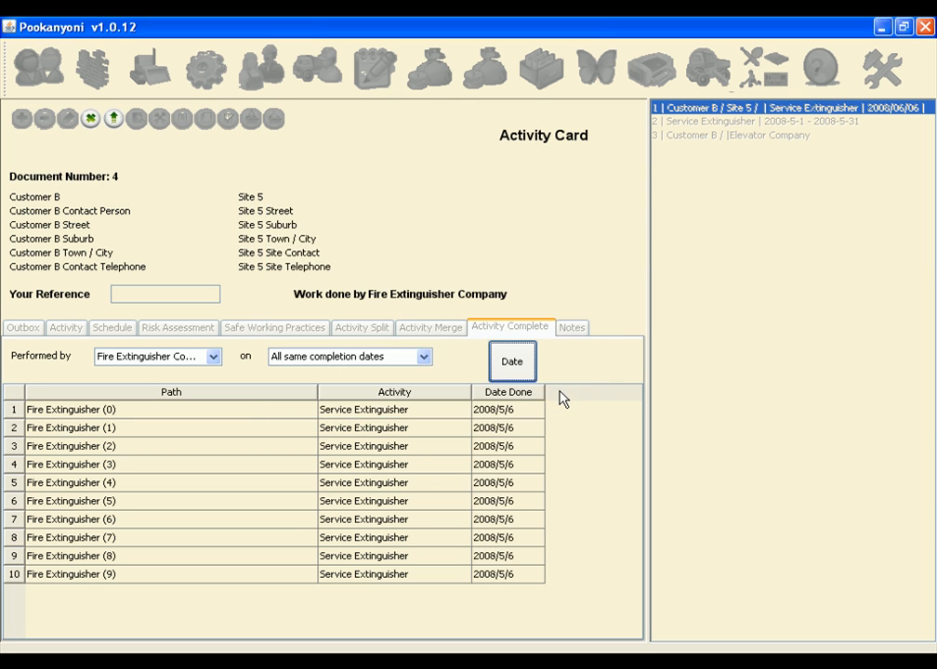
left_click(116, 119)
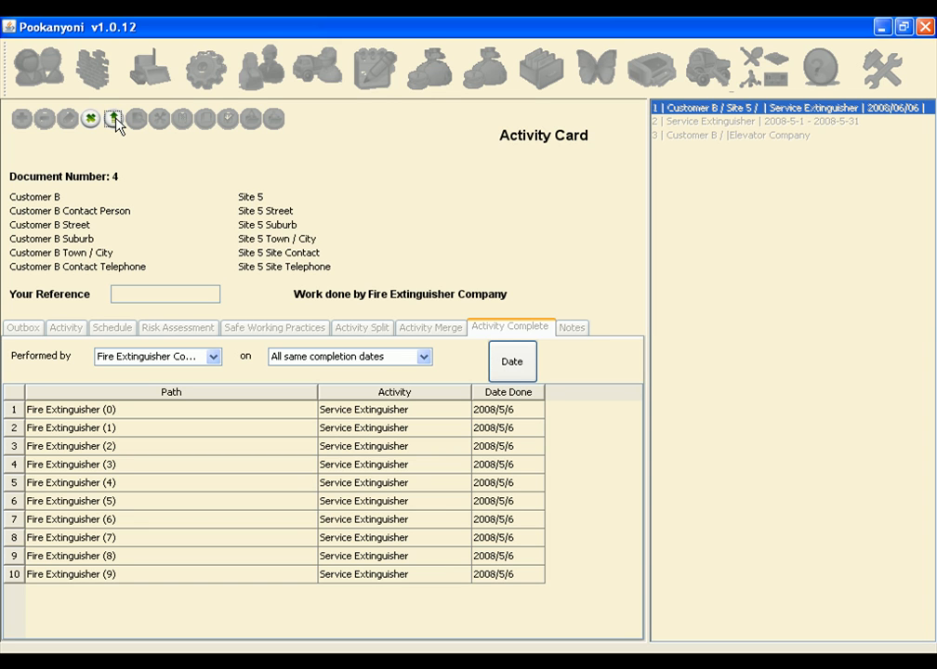